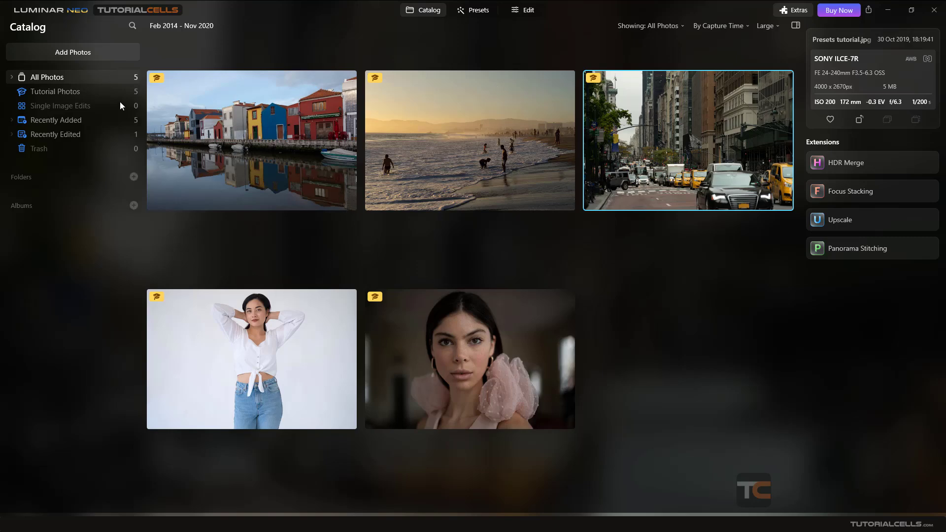
# - View the options for adding photos and the available purchase plans, and close both without choosing anything
pyautogui.click(108, 55)
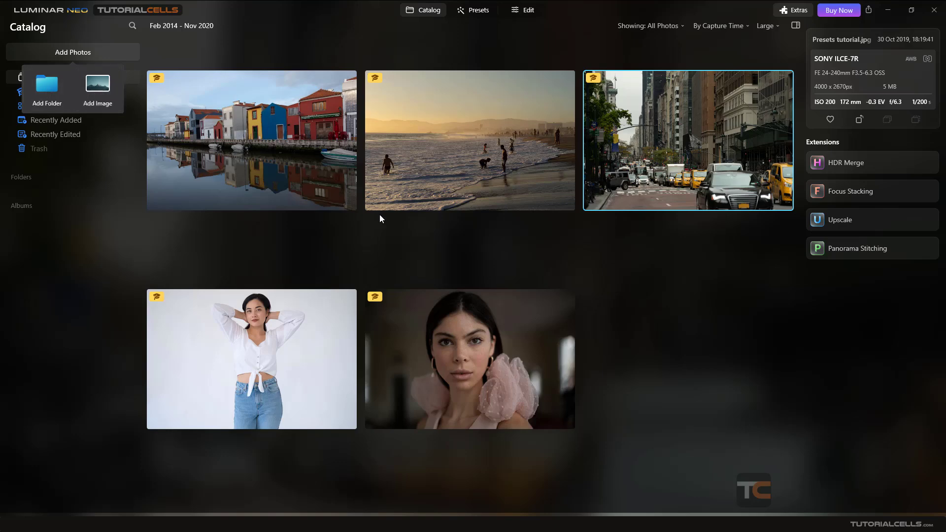
pyautogui.click(401, 242)
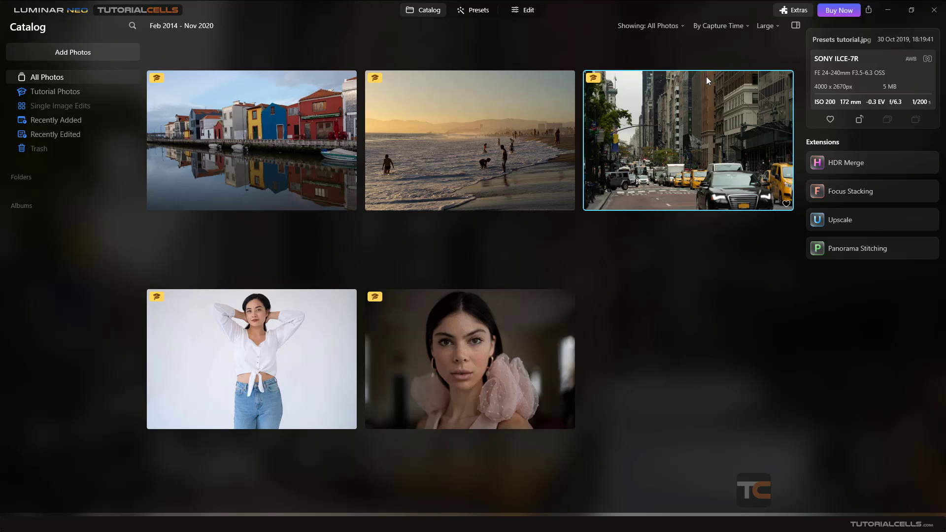
pyautogui.click(835, 17)
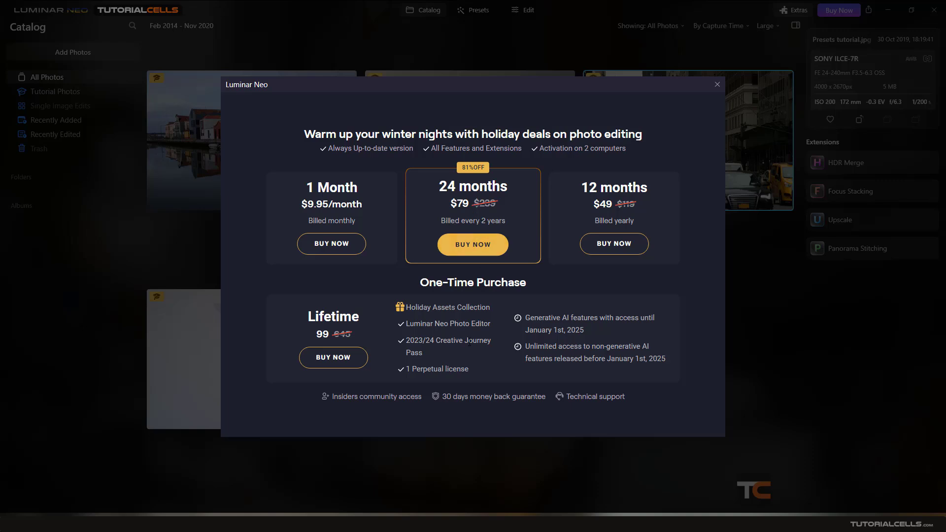
pyautogui.click(717, 85)
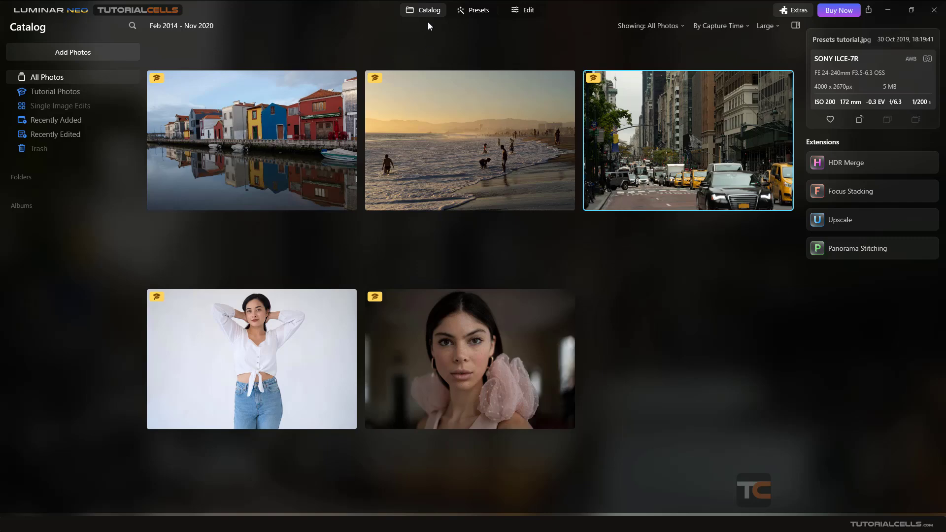
# - Open the city street photo with yellow taxis at full size and examine its details at different magnifications
pyautogui.doubleClick(625, 162)
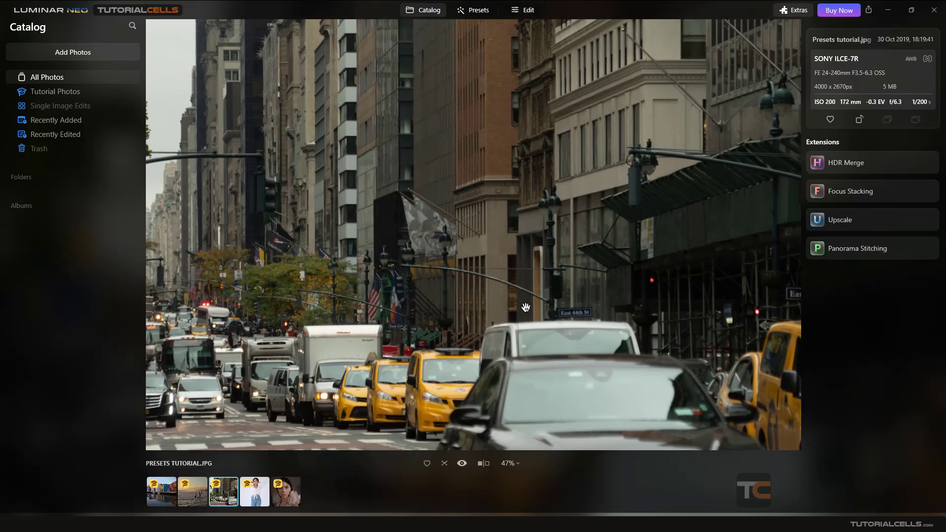
pyautogui.click(477, 257)
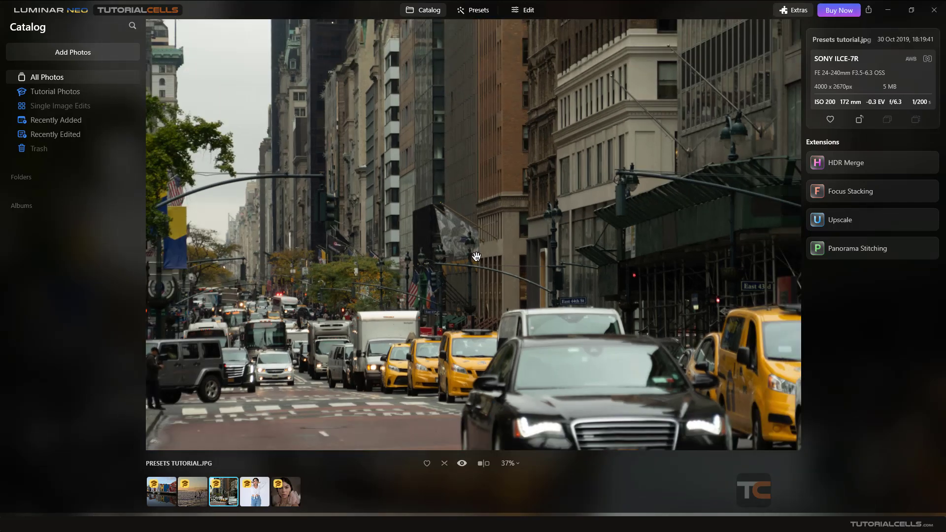
pyautogui.scroll(5, 478, 259)
pyautogui.scroll(-6, 477, 259)
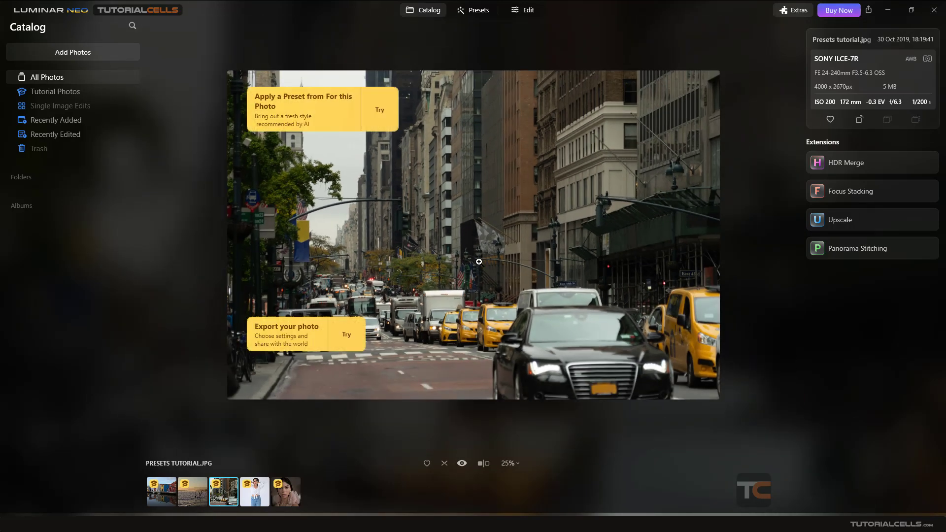
pyautogui.scroll(3, 480, 242)
pyautogui.scroll(-3, 480, 244)
pyautogui.scroll(5, 482, 247)
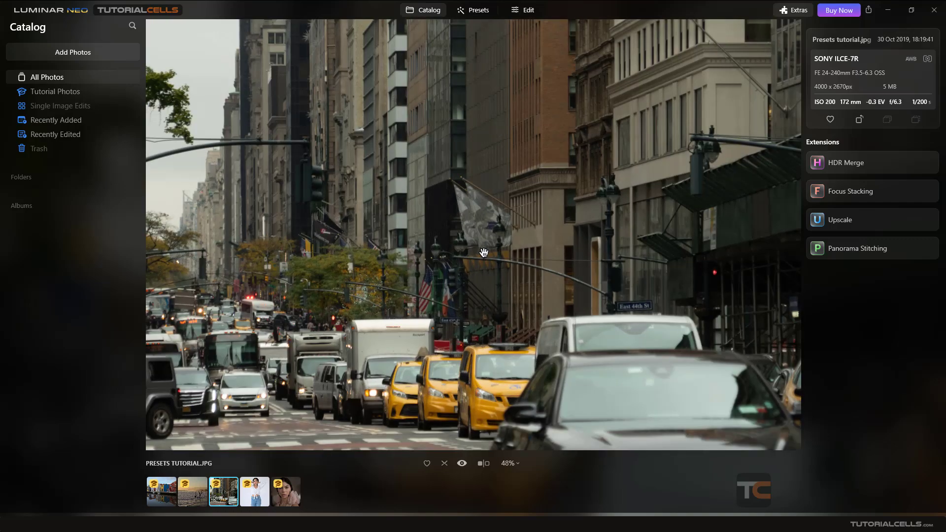
pyautogui.scroll(-3, 484, 251)
pyautogui.scroll(1, 484, 251)
pyautogui.moveTo(484, 251); pyautogui.dragTo(580, 301)
pyautogui.scroll(-3, 580, 300)
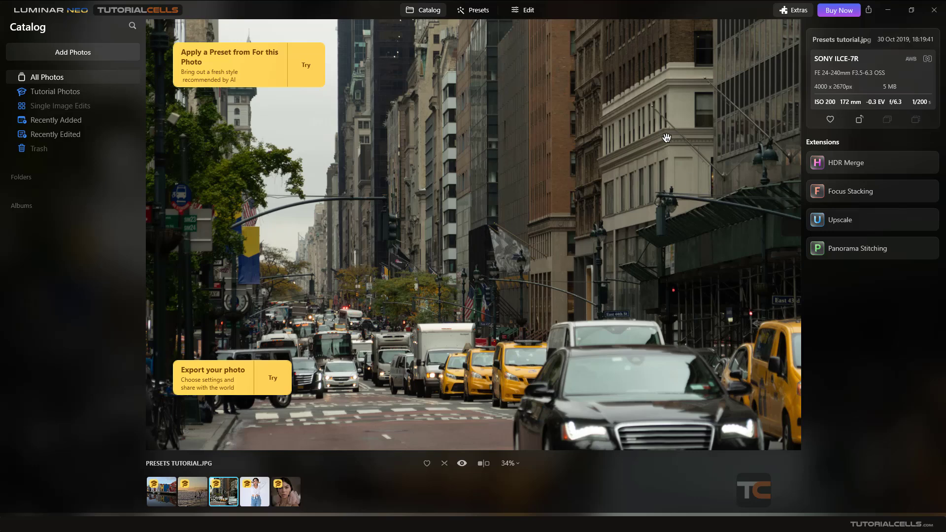
# - Select the Tutorial Photos collection and look through the preset collections available for the street photo, from Essentials to Aerial
pyautogui.click(49, 92)
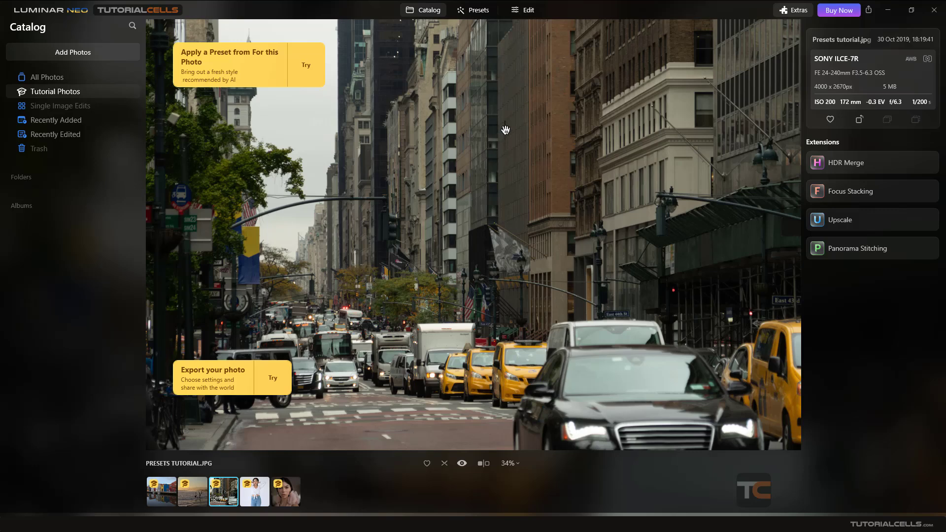
pyautogui.click(475, 13)
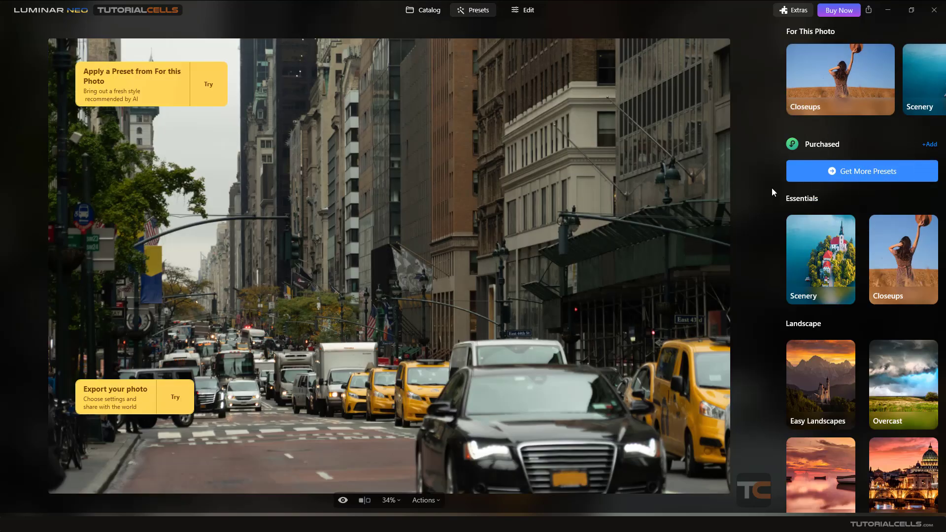
pyautogui.click(933, 83)
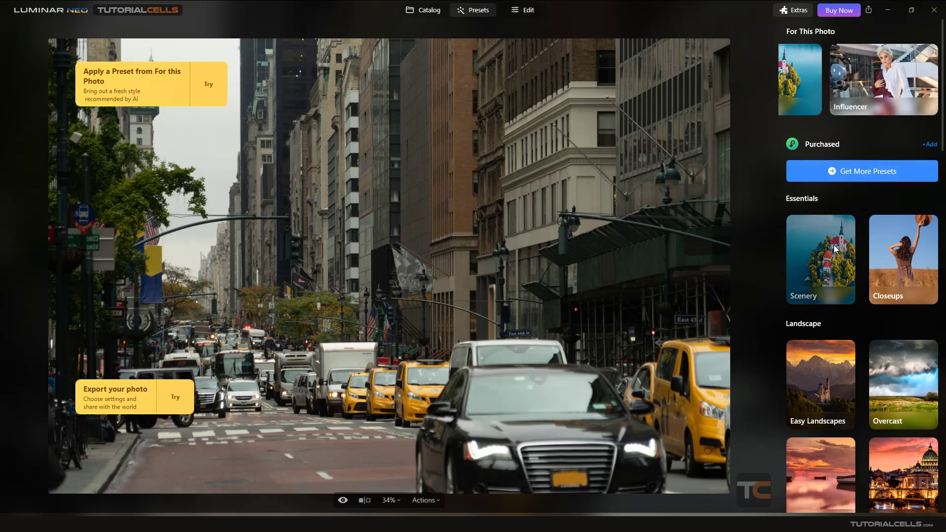
pyautogui.scroll(-3, 832, 253)
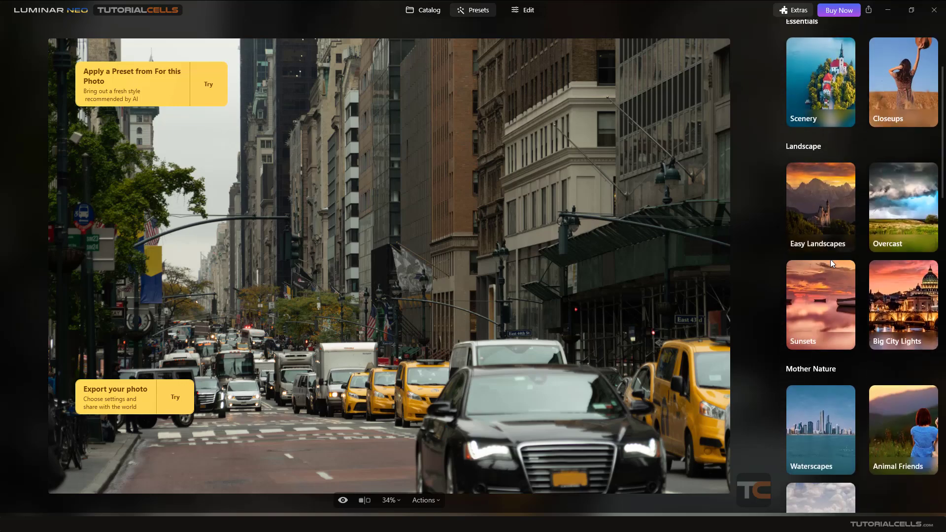
pyautogui.scroll(-6, 821, 262)
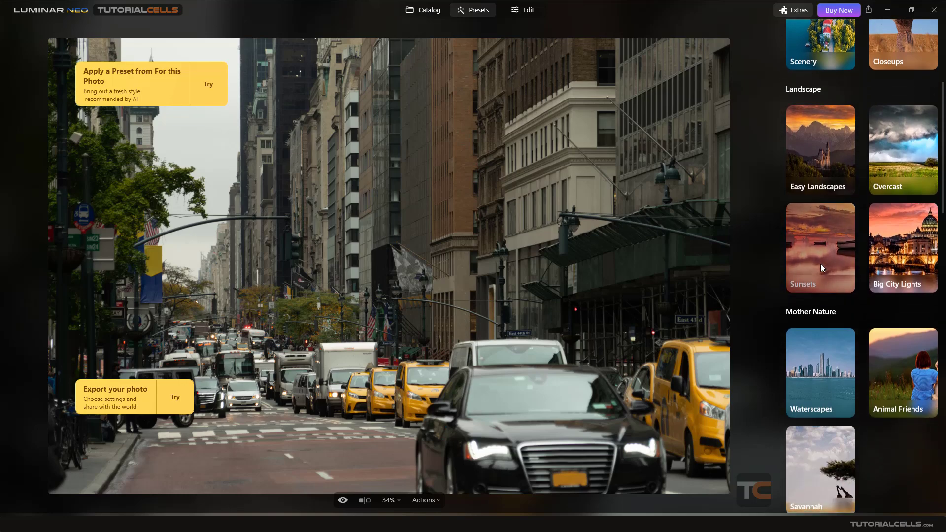
pyautogui.scroll(-3, 820, 265)
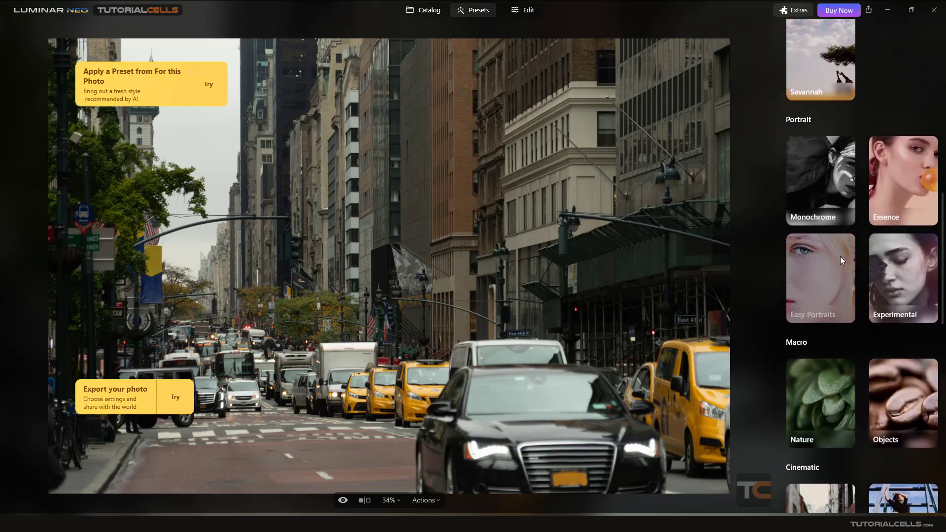
pyautogui.scroll(-2, 836, 189)
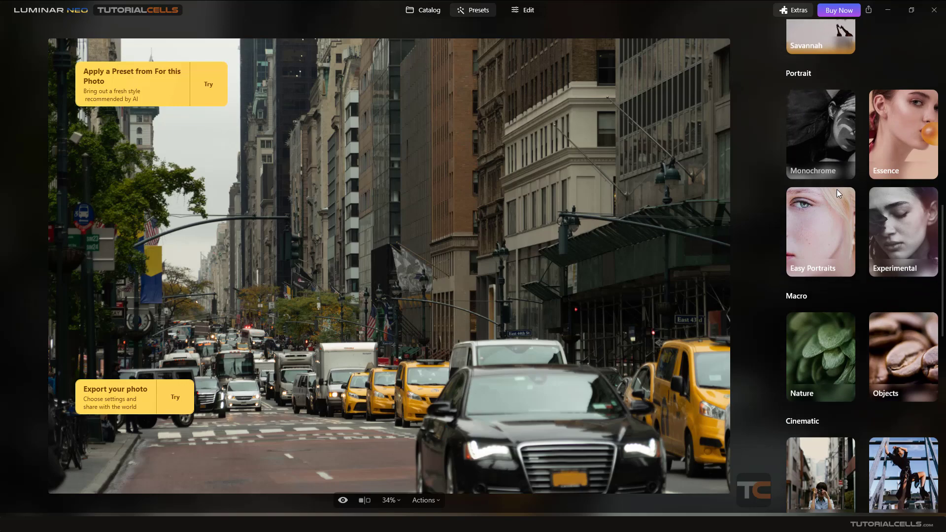
pyautogui.scroll(-8, 835, 193)
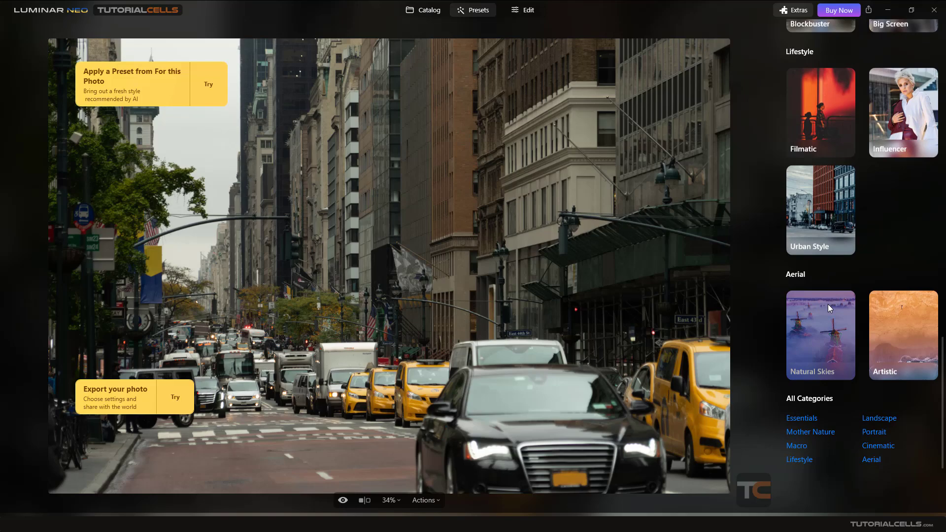
pyautogui.scroll(20, 828, 303)
pyautogui.scroll(-1, 535, 197)
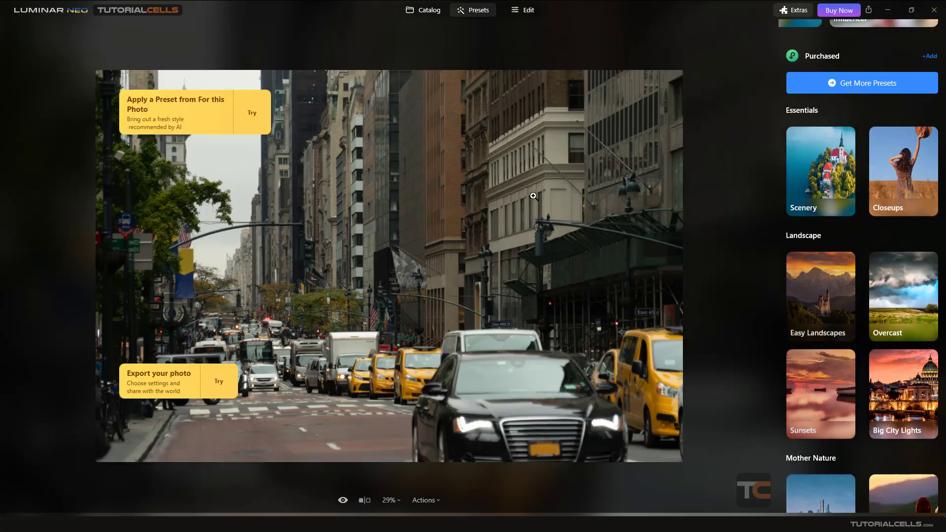
pyautogui.scroll(1, 535, 196)
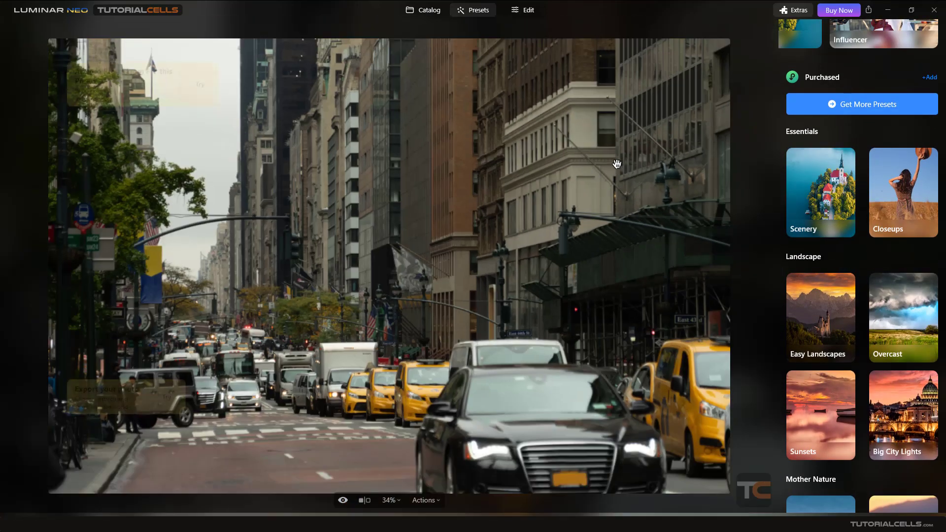
pyautogui.scroll(1, 865, 144)
pyautogui.scroll(1, 865, 144)
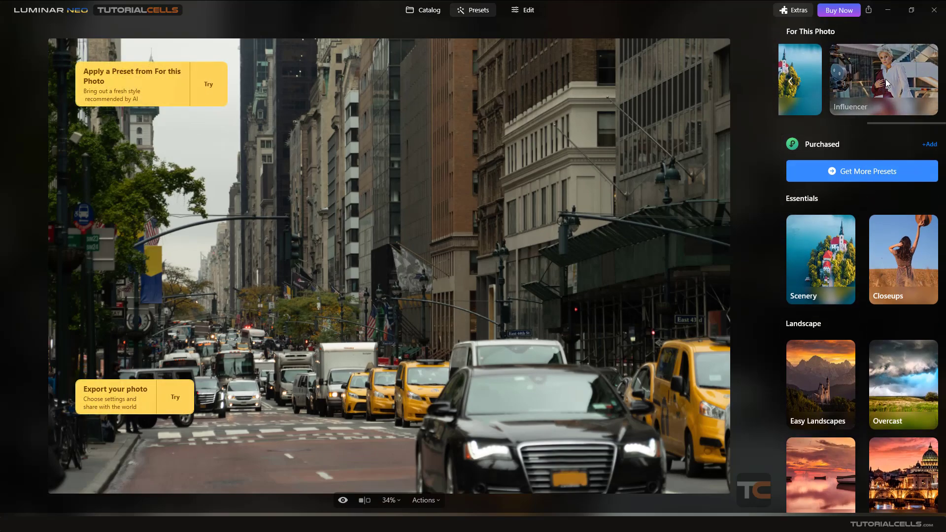
# - Open the Scenery collection suggested for this photo and examine its presets, including Fast Fix
pyautogui.click(791, 81)
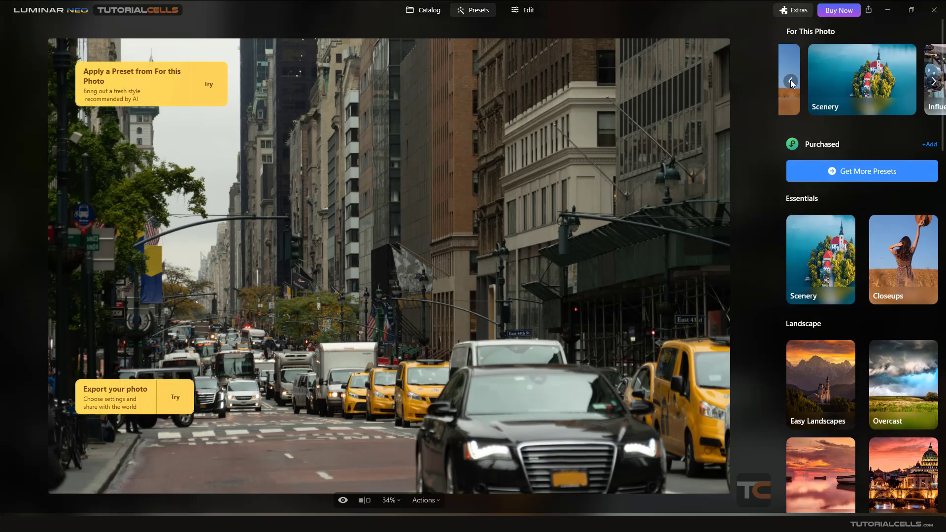
pyautogui.click(839, 85)
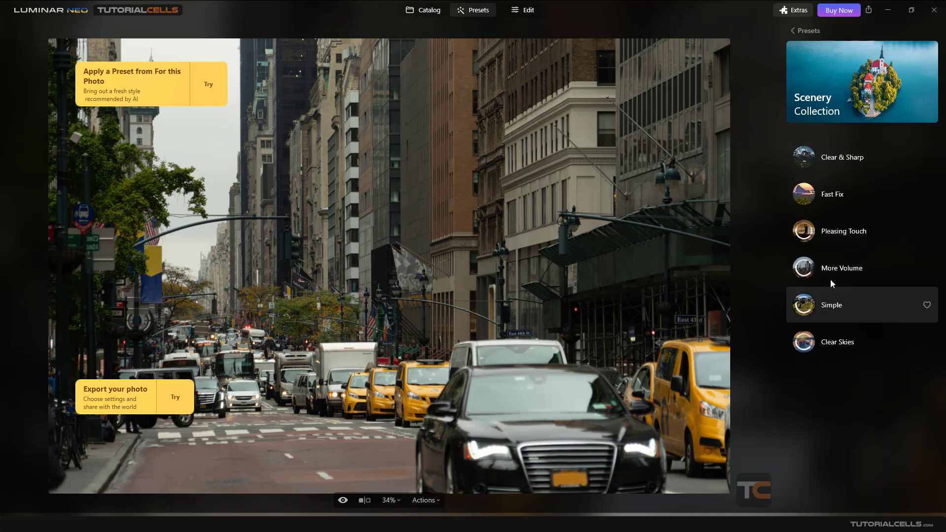
pyautogui.click(834, 200)
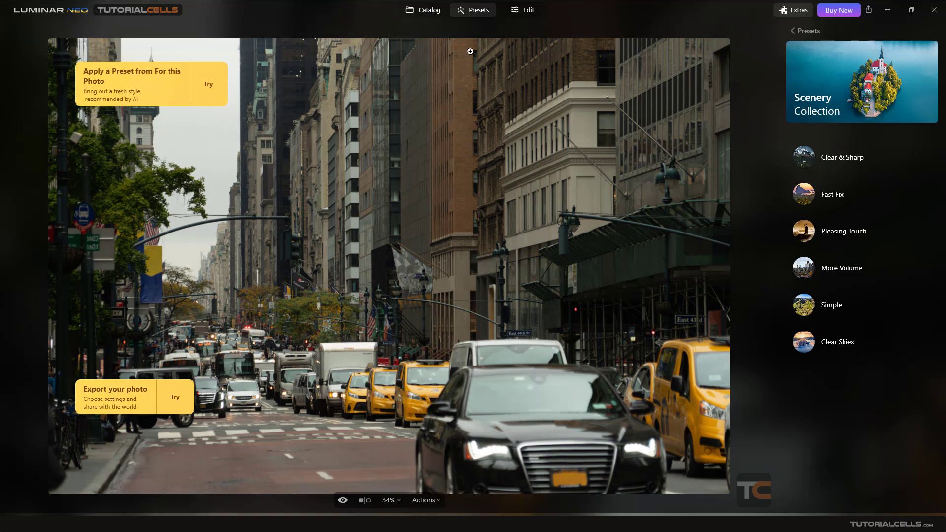
# - Leave the Scenery collection and look through the photo's editing tools, from Favorites down to Professional
pyautogui.click(515, 12)
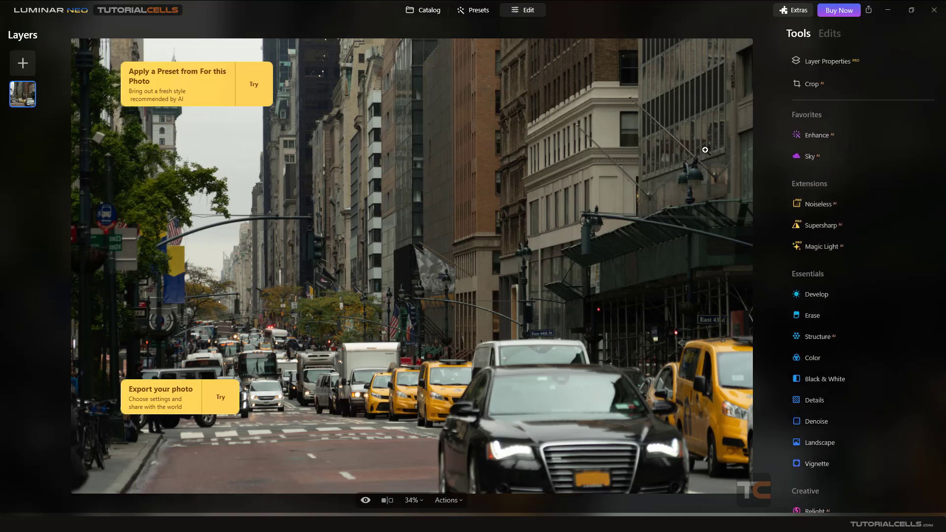
pyautogui.click(208, 95)
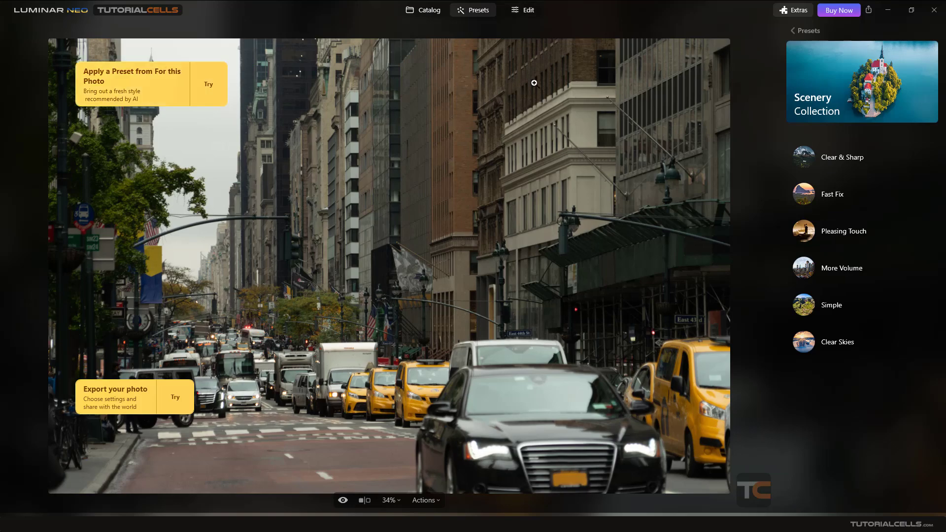
pyautogui.click(800, 31)
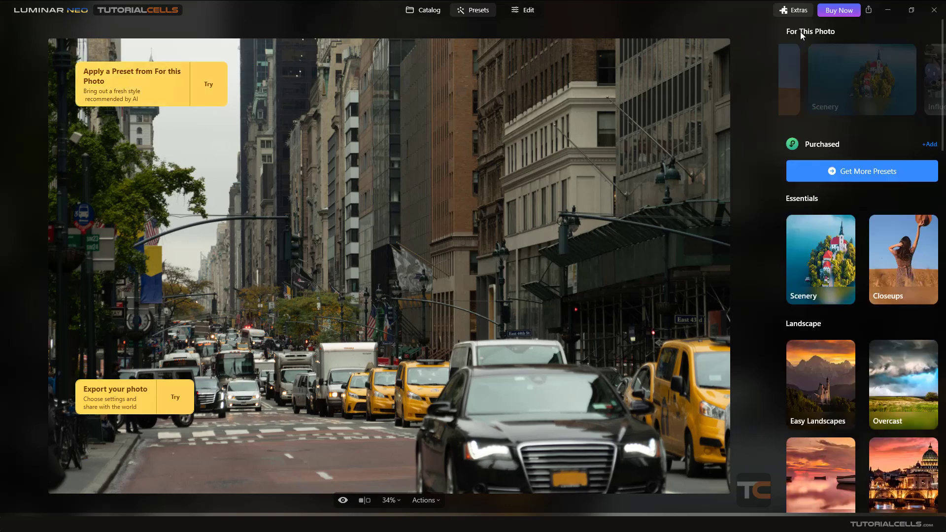
pyautogui.click(529, 10)
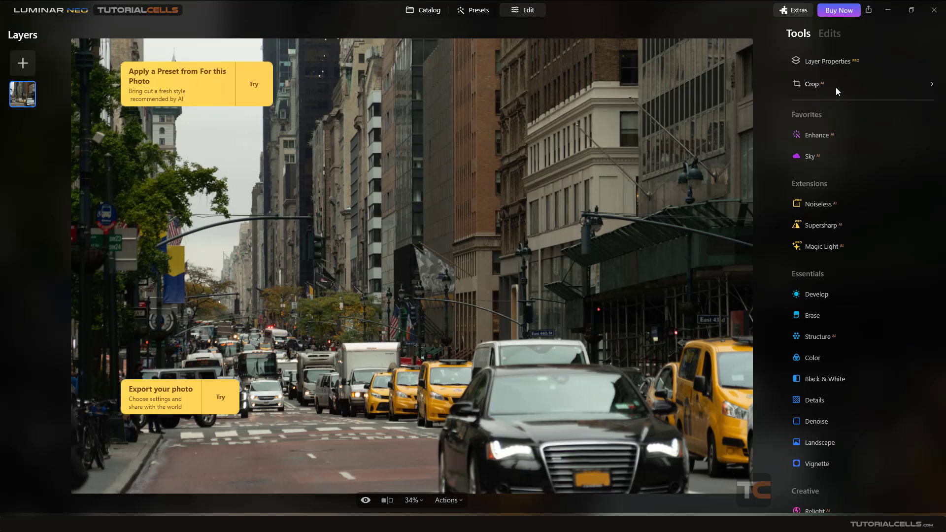
pyautogui.scroll(-8, 833, 112)
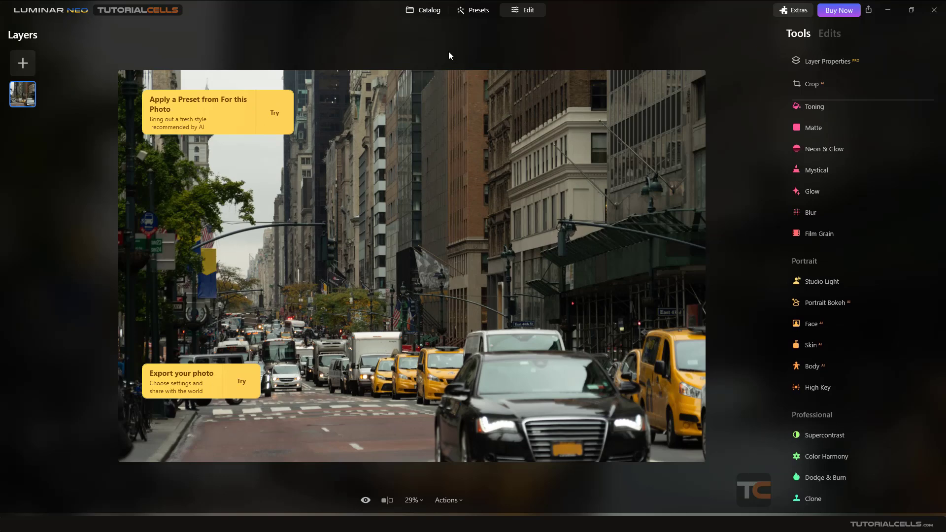
# - Return to the photo catalog and review the add-on extensions offered in Extras
pyautogui.click(433, 15)
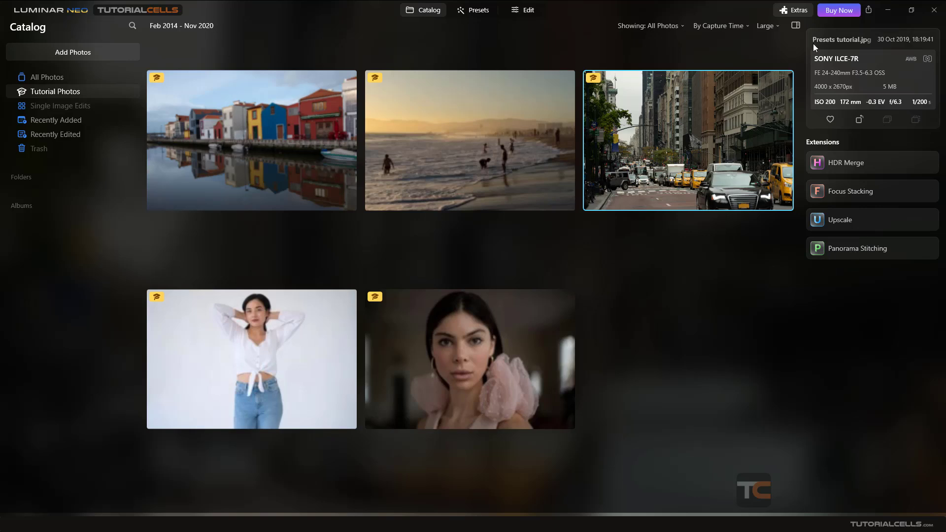
pyautogui.click(800, 14)
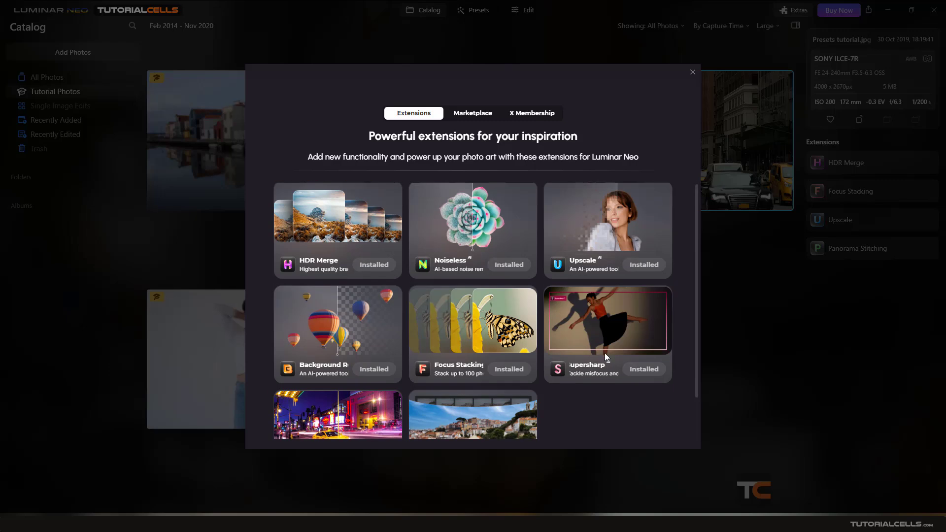
pyautogui.scroll(-2, 603, 355)
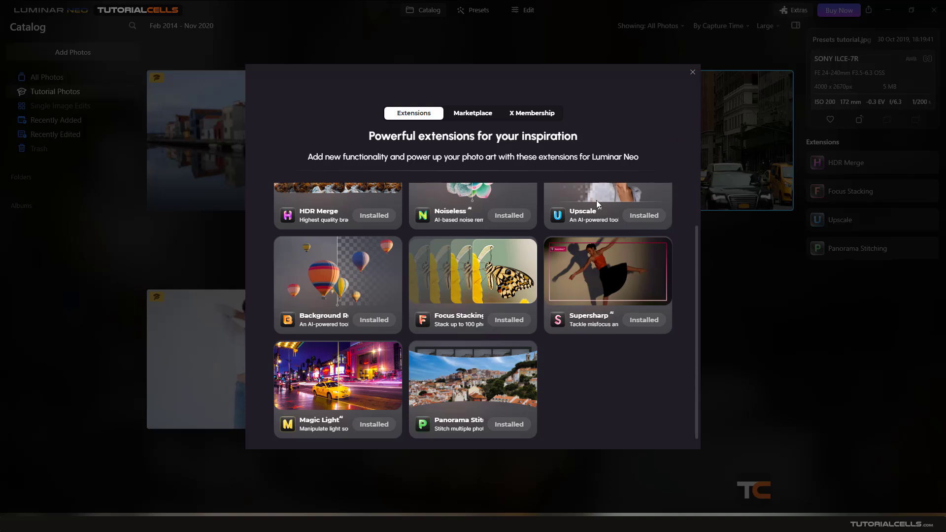
# - Browse the presets sold in the Marketplace and show the X Membership assets
pyautogui.click(464, 118)
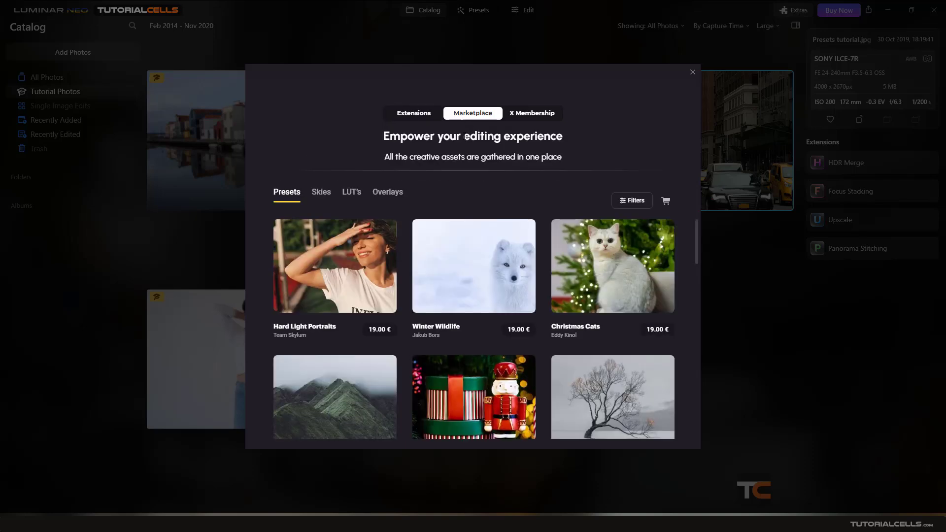
pyautogui.scroll(-3, 480, 256)
pyautogui.scroll(-3, 473, 276)
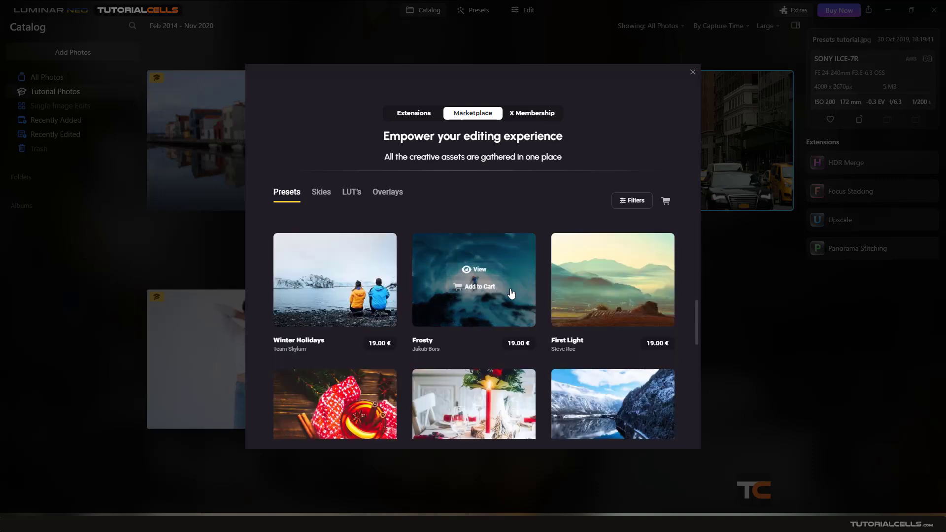
pyautogui.scroll(-2, 553, 359)
pyautogui.scroll(10, 553, 359)
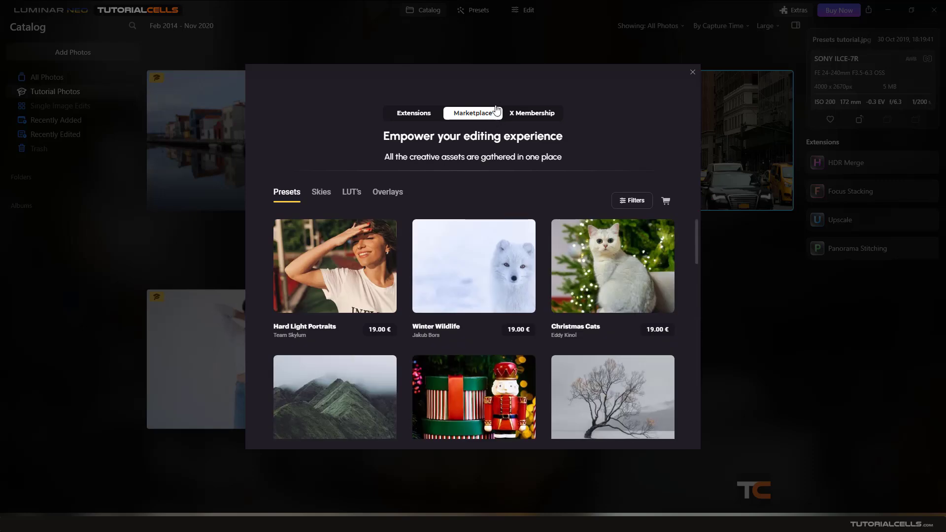
pyautogui.click(525, 114)
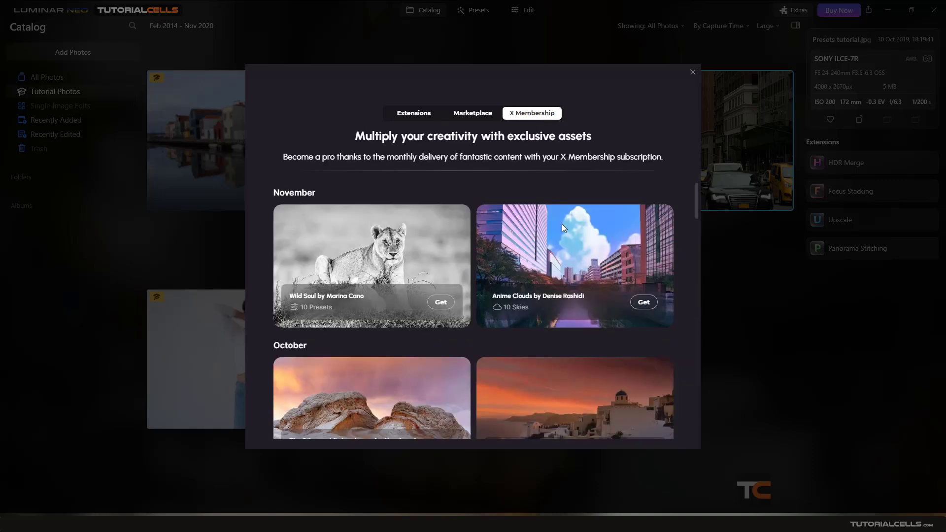
# - Leave the X Membership assets and look through all the extensions offered in the Extras store
pyautogui.scroll(-1, 562, 223)
pyautogui.scroll(1, 564, 223)
pyautogui.click(421, 117)
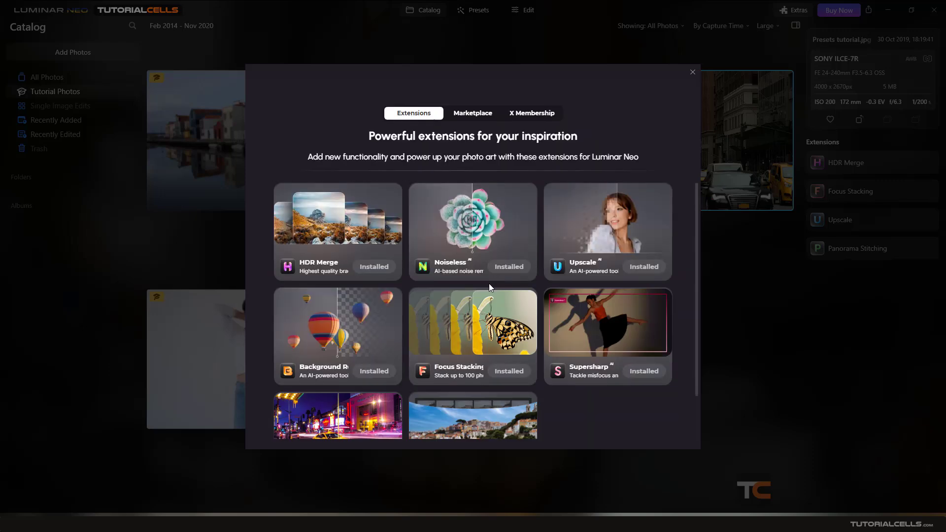
pyautogui.scroll(-1, 405, 320)
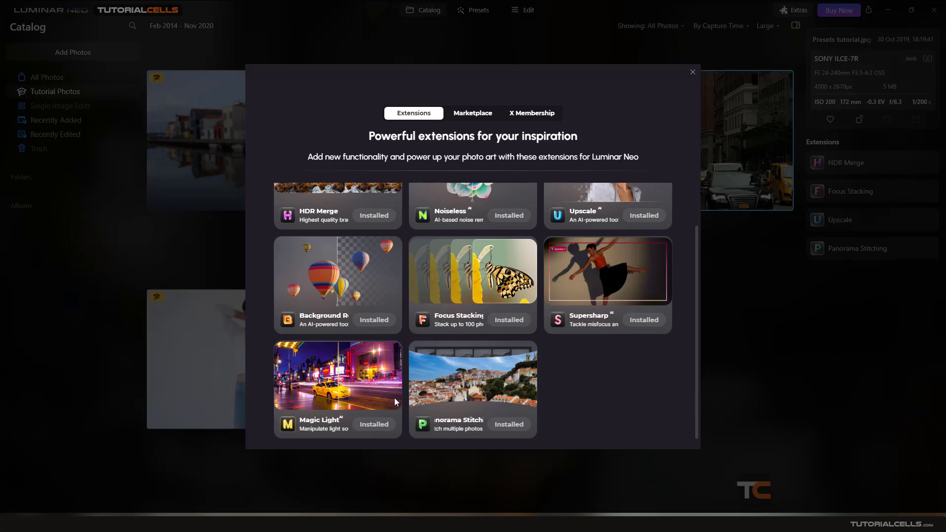
pyautogui.scroll(1, 494, 280)
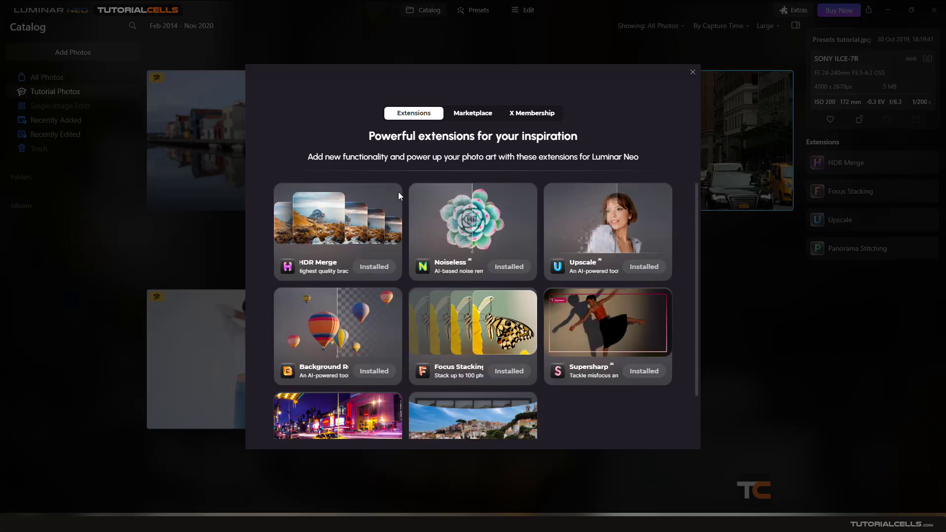
# - Close the Extras store, preview the catalog's extension tools and open the selected street photo for editing
pyautogui.click(692, 73)
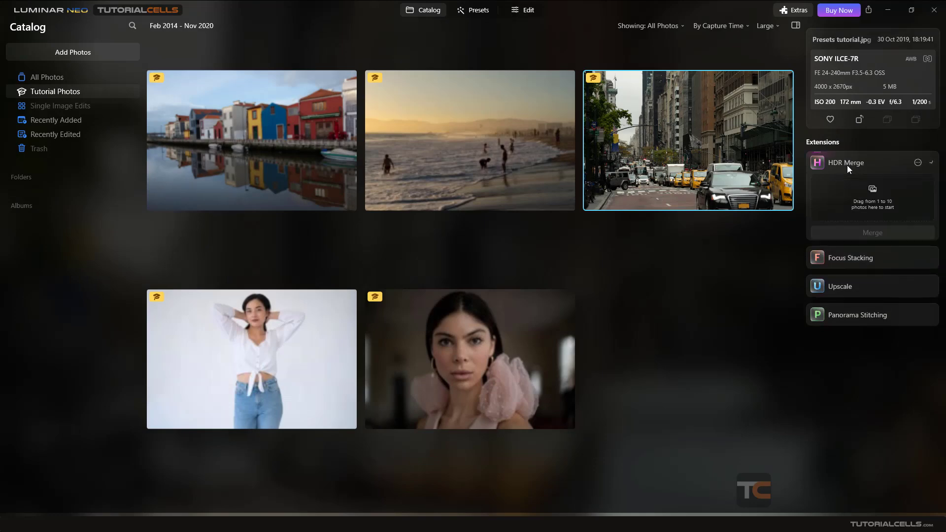
pyautogui.moveTo(843, 220)
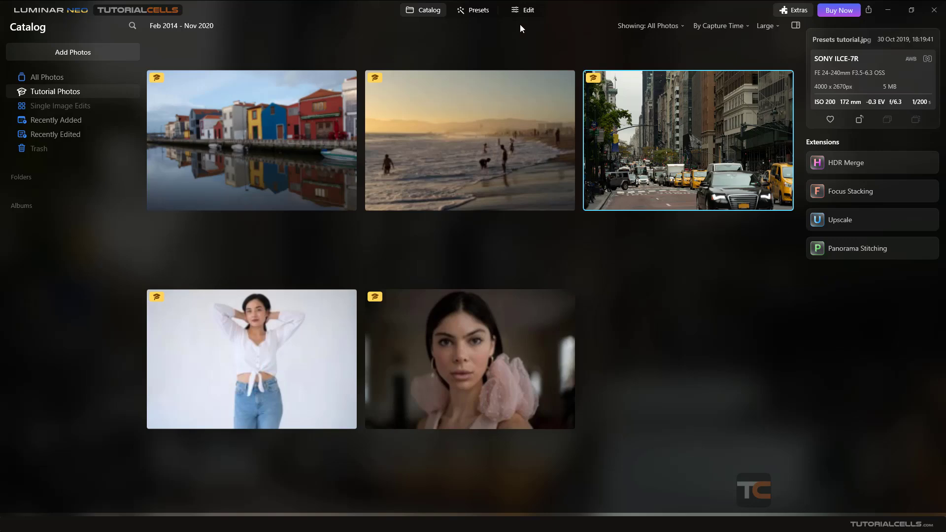
pyautogui.click(524, 10)
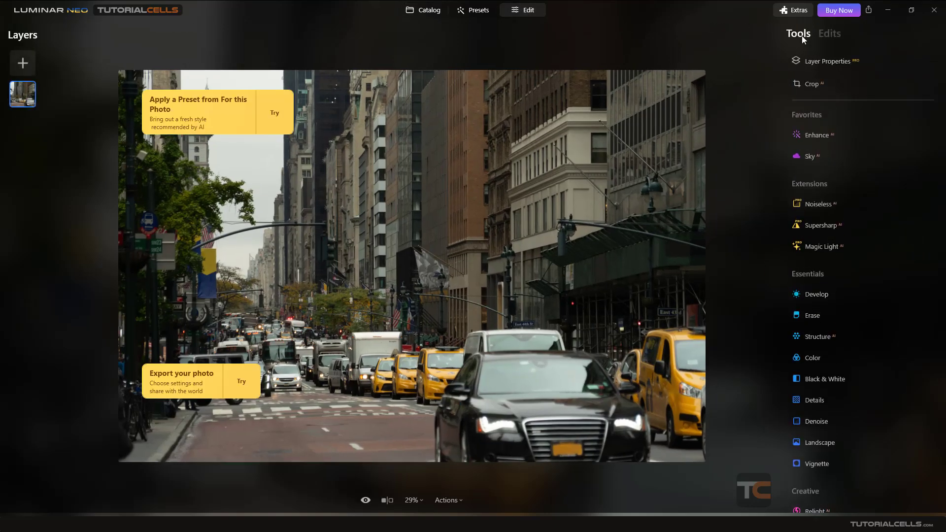
# - Enhance the street photo with Accent 59 and Sky Enhancer 31, and preview it with and without the effect
pyautogui.click(839, 135)
pyautogui.moveTo(810, 186); pyautogui.dragTo(875, 188)
pyautogui.moveTo(806, 209); pyautogui.dragTo(844, 214)
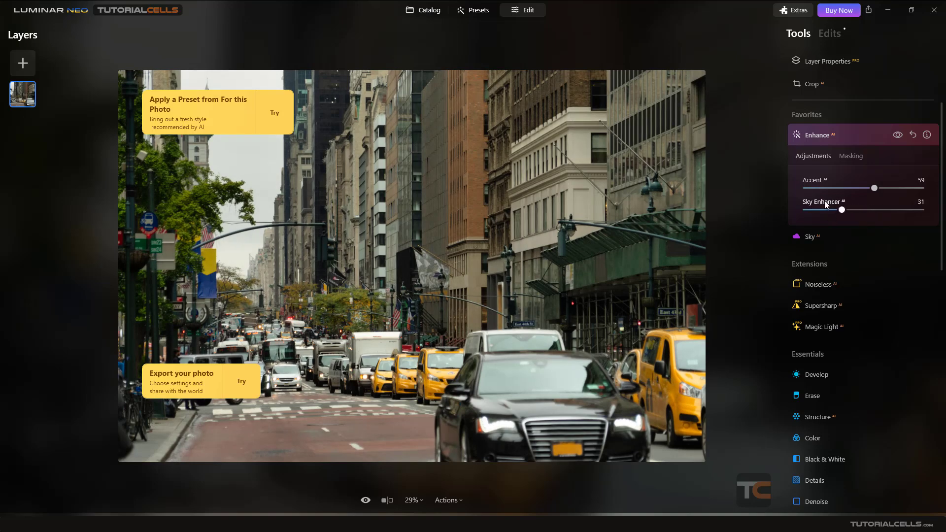
pyautogui.click(901, 136)
pyautogui.click(901, 136)
pyautogui.click(861, 140)
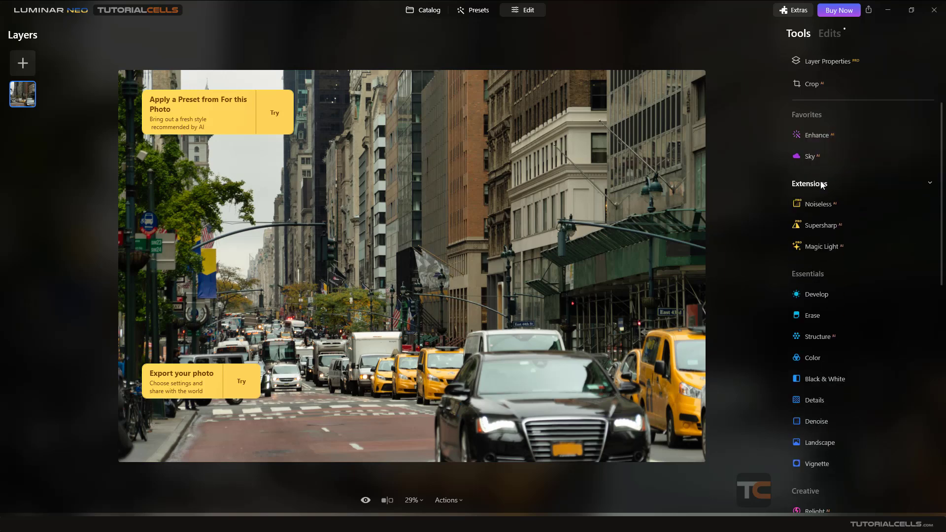
# - Apply Magic Light to the street photo with an Intensity of 54
pyautogui.click(824, 250)
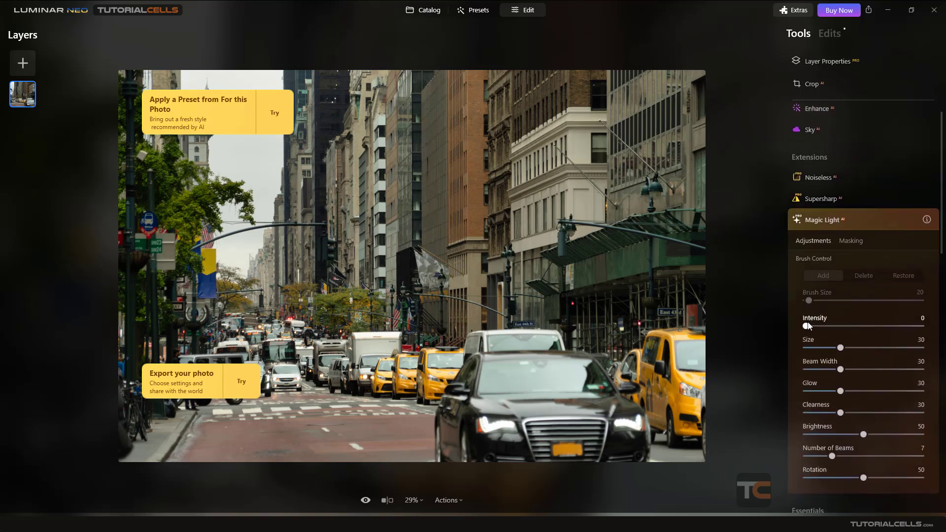
pyautogui.moveTo(880, 325)
pyautogui.mouseDown()
pyautogui.moveTo(936, 327)
pyautogui.moveTo(867, 316)
pyautogui.mouseUp()
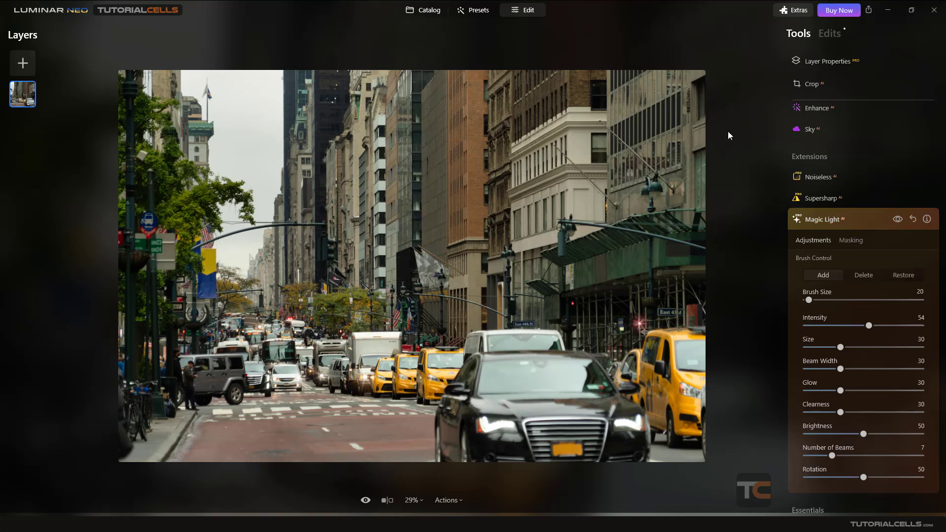
pyautogui.click(838, 221)
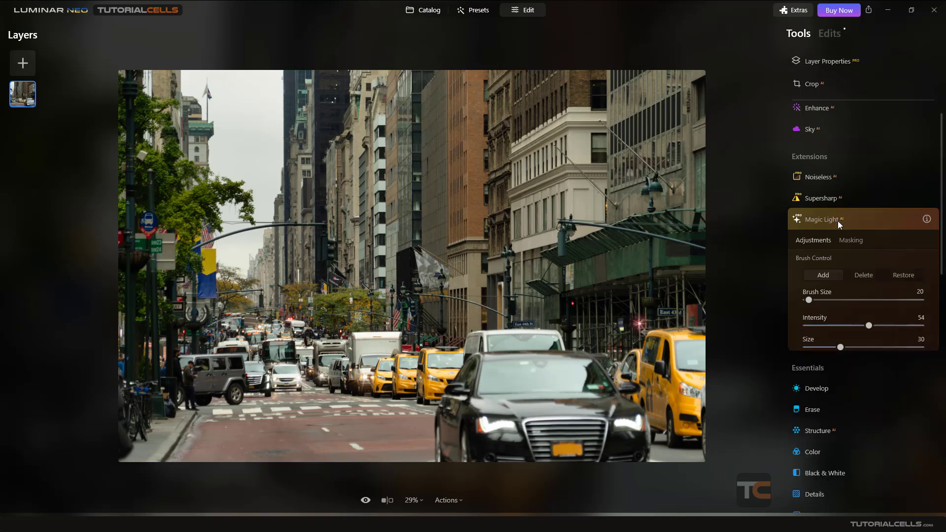
# - Look through the remaining editing tools and review the Magic Light and Enhance settings in the photo's list of edits
pyautogui.scroll(-4, 822, 143)
pyautogui.scroll(-5, 828, 183)
pyautogui.scroll(5, 830, 133)
pyautogui.click(831, 34)
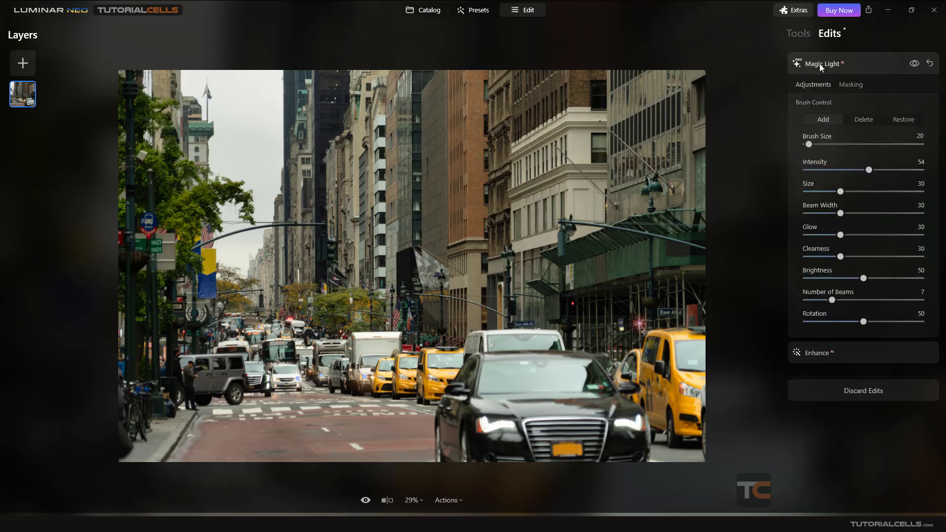
pyautogui.click(820, 64)
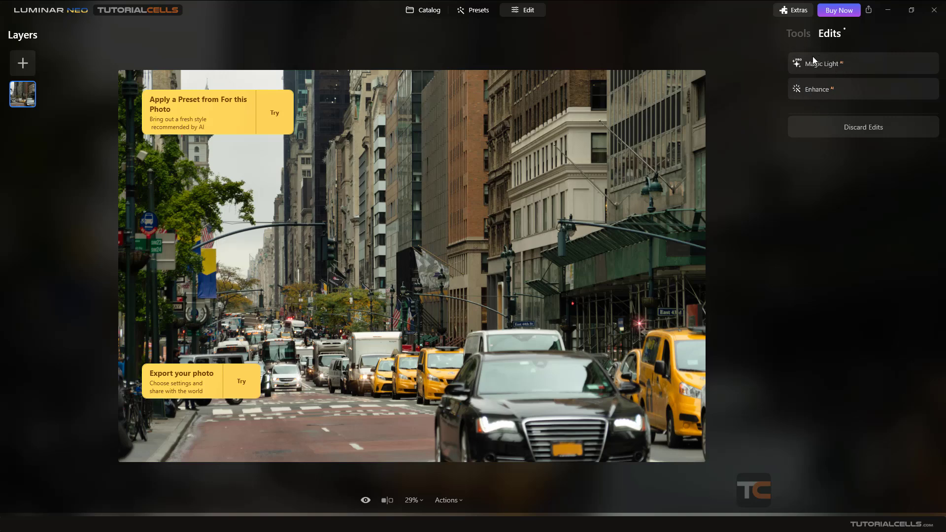
pyautogui.click(826, 129)
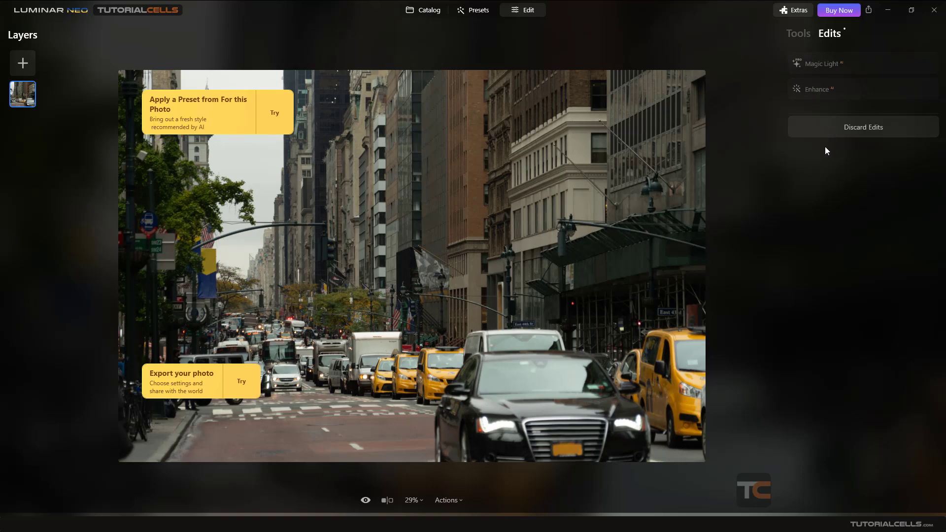
pyautogui.click(817, 90)
pyautogui.click(823, 63)
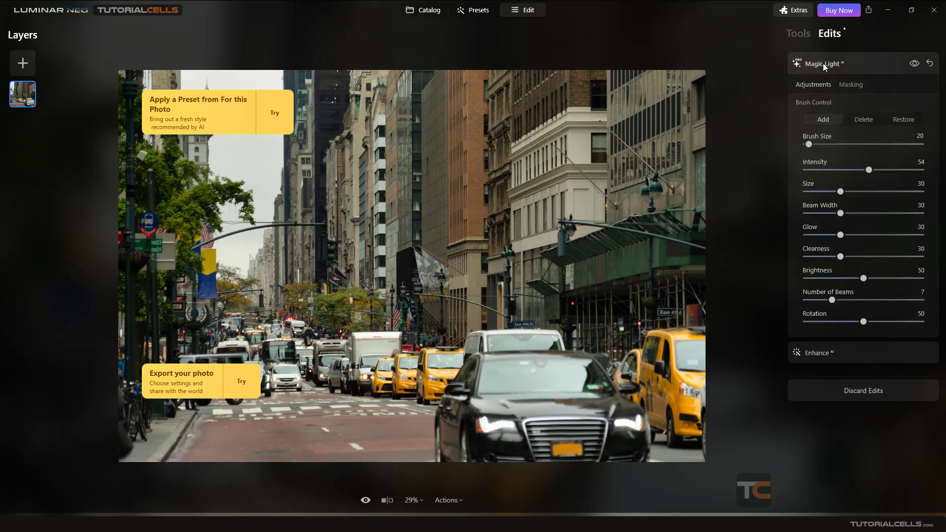
pyautogui.click(822, 64)
pyautogui.click(820, 89)
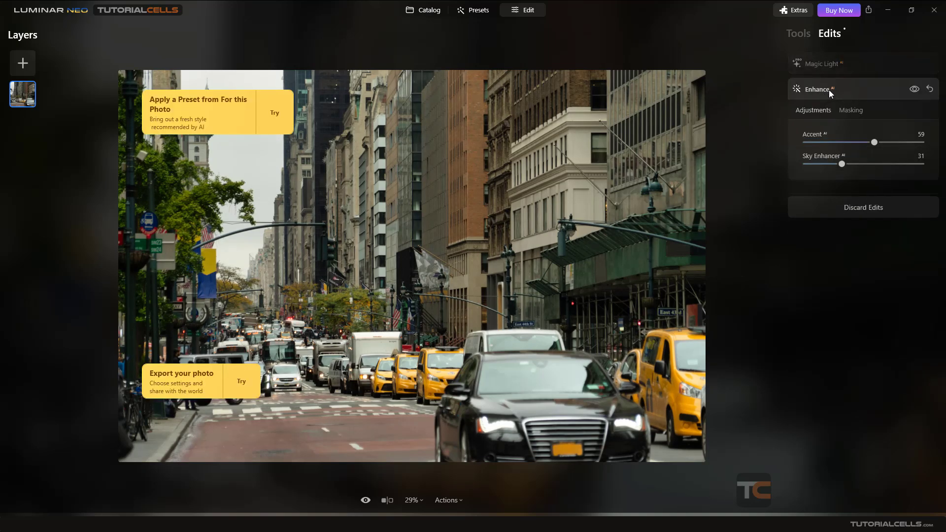
pyautogui.click(819, 90)
pyautogui.click(829, 67)
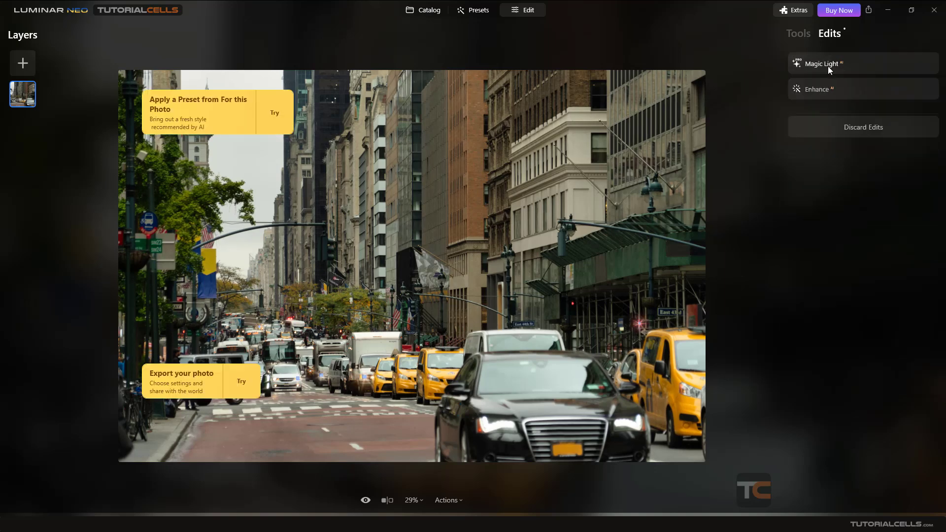
pyautogui.click(809, 91)
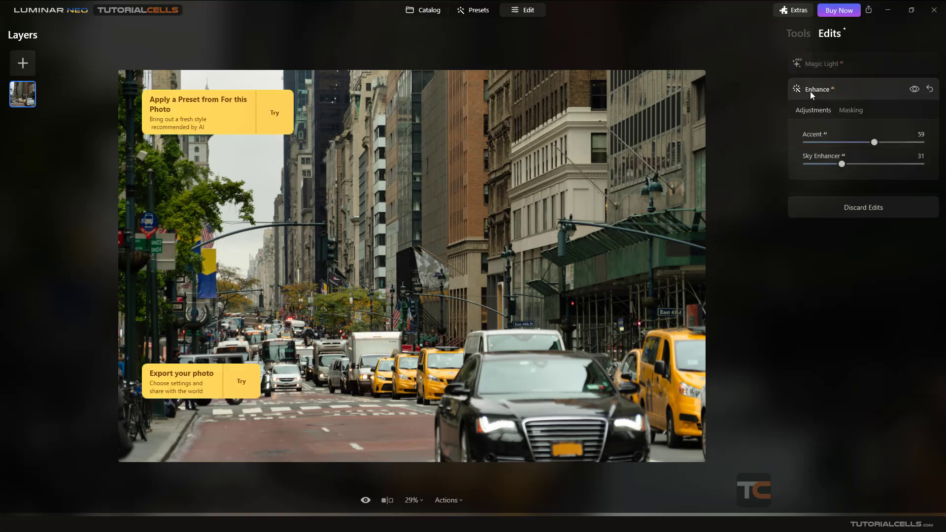
# - Reset and remove the Magic Light and Enhance edits from the photo
pyautogui.click(810, 91)
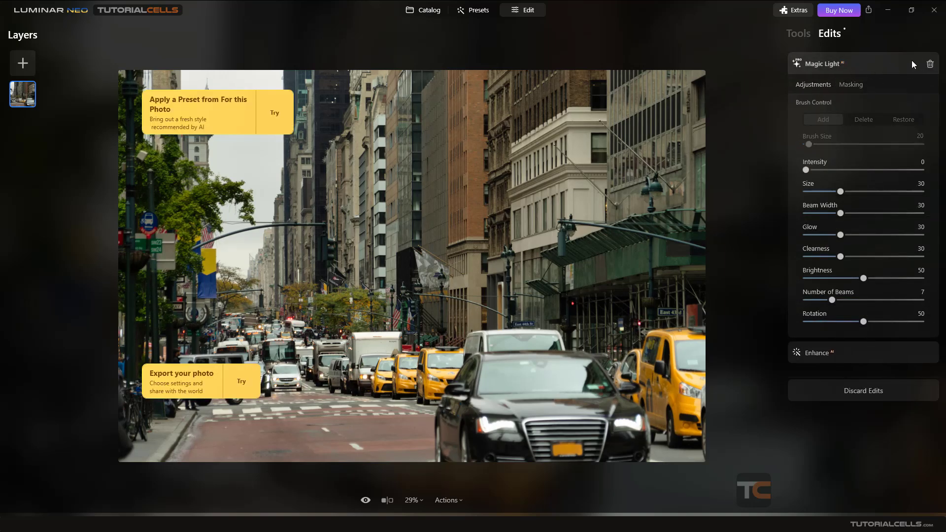
pyautogui.click(930, 65)
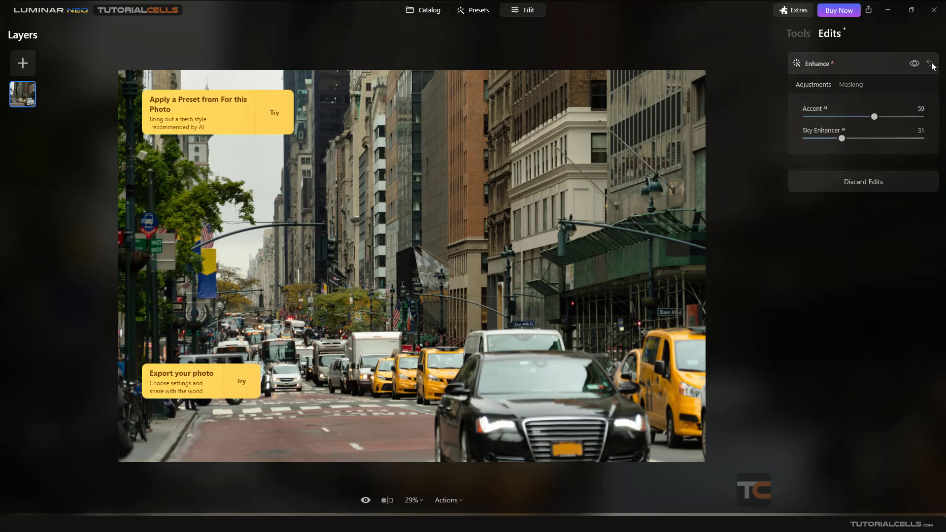
pyautogui.click(930, 64)
pyautogui.click(930, 64)
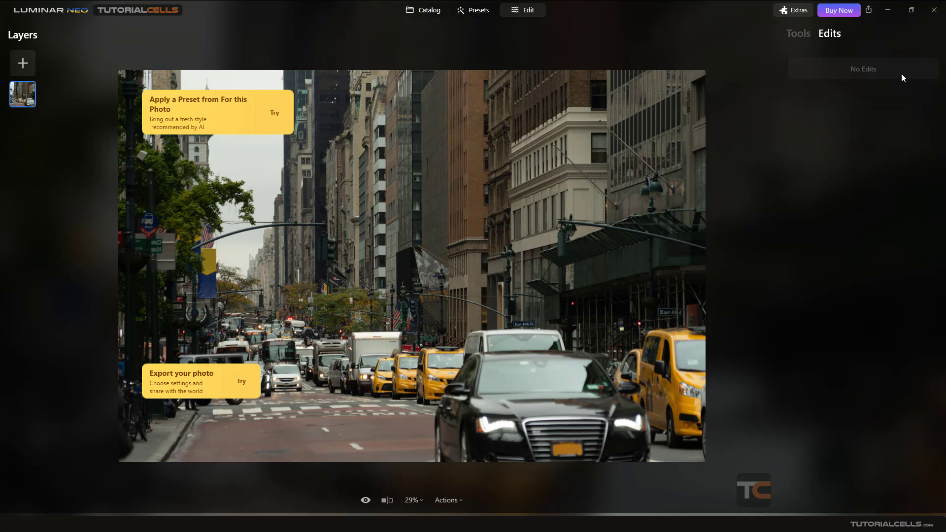
# - Return to the editing tools, show the available Actions, and inspect the photo at different magnifications
pyautogui.click(798, 35)
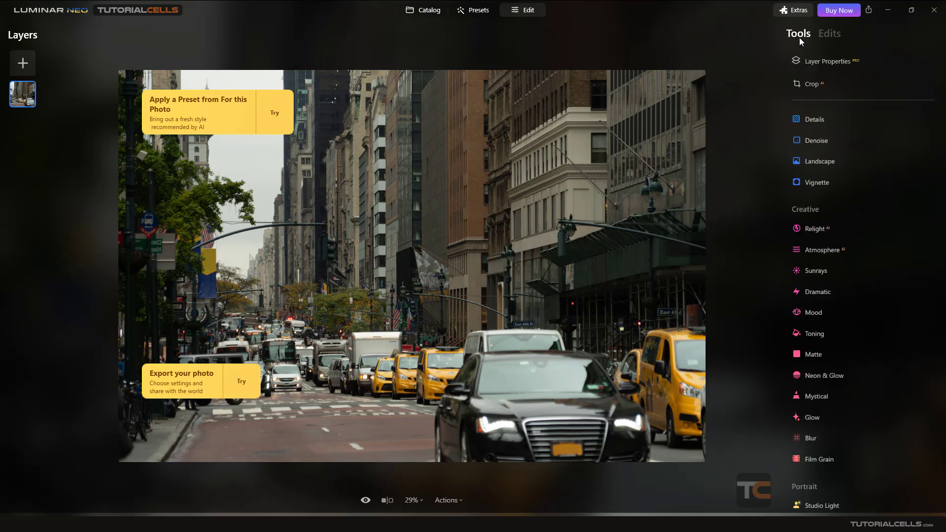
pyautogui.click(459, 502)
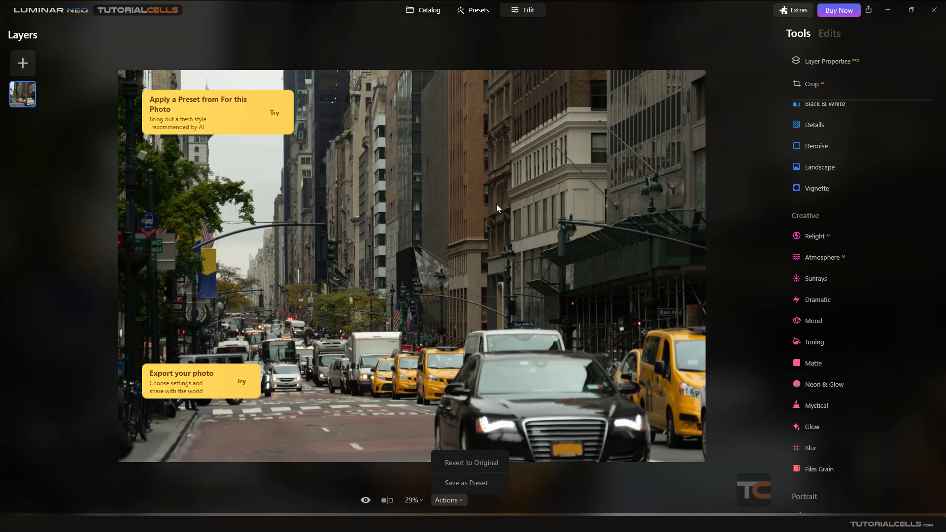
pyautogui.scroll(3, 430, 385)
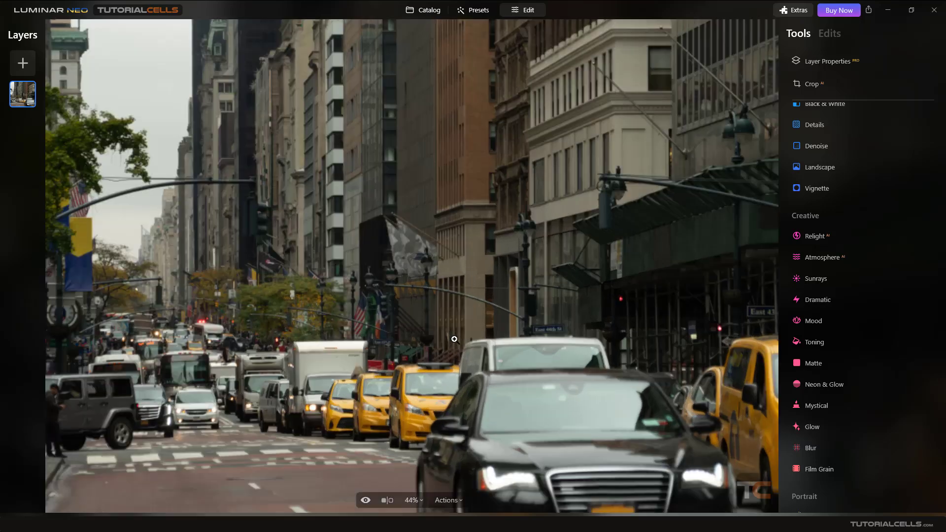
pyautogui.scroll(-3, 446, 389)
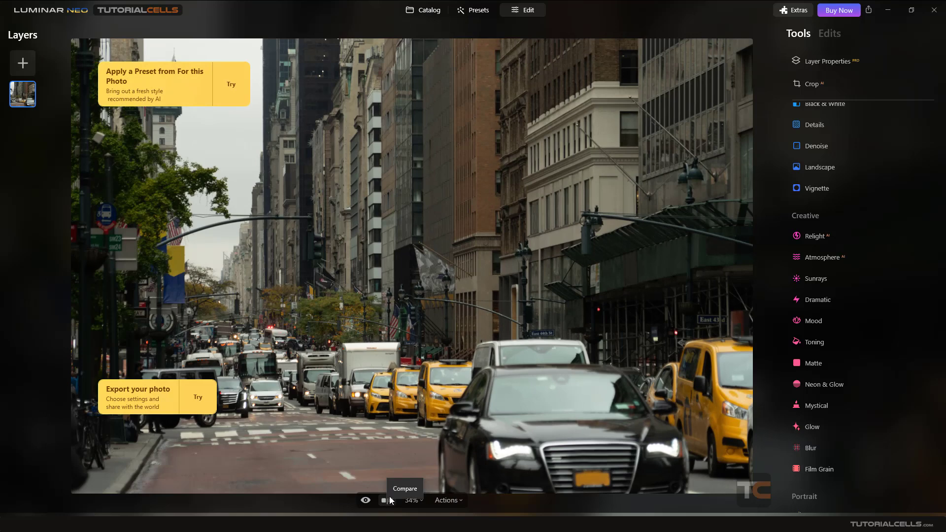
# - Add Sunrays to the photo with the sun center in the open sky between the buildings and an Amount of 36
pyautogui.click(810, 283)
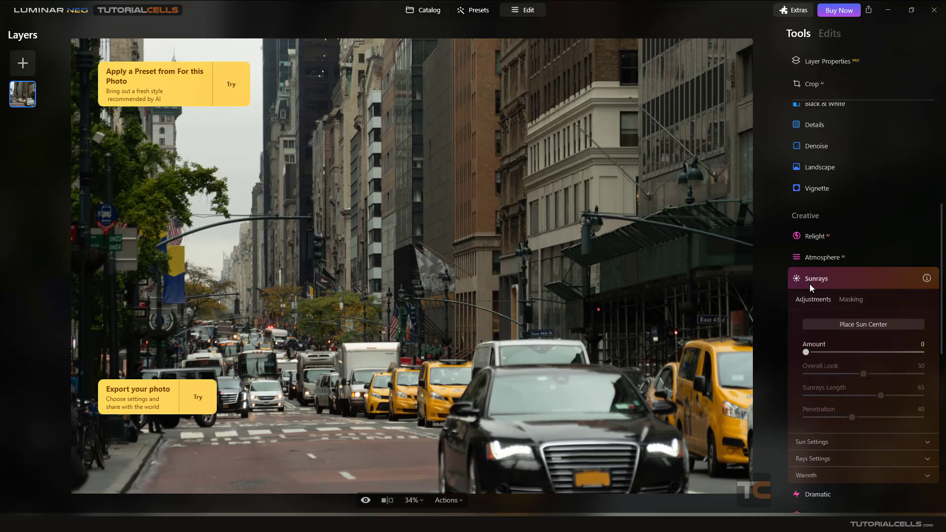
pyautogui.click(833, 323)
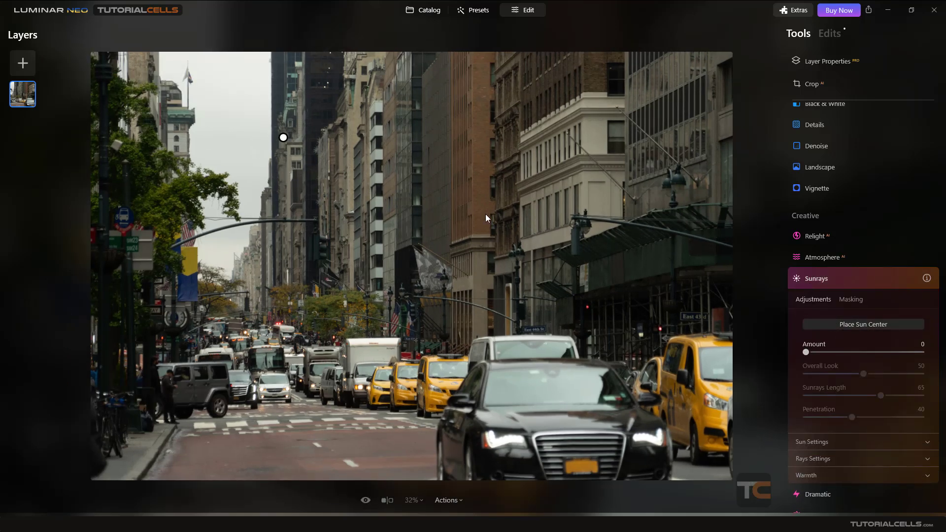
pyautogui.moveTo(283, 137); pyautogui.dragTo(223, 106)
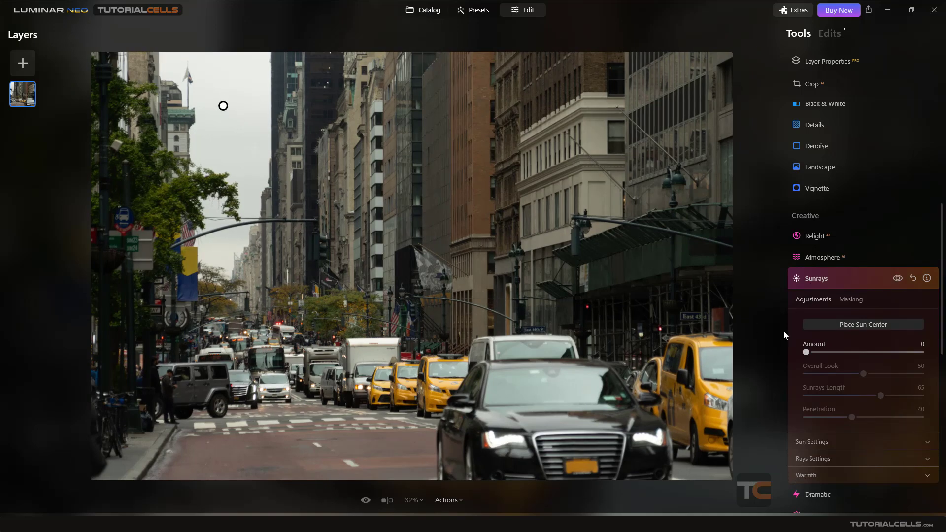
pyautogui.moveTo(808, 351); pyautogui.dragTo(848, 351)
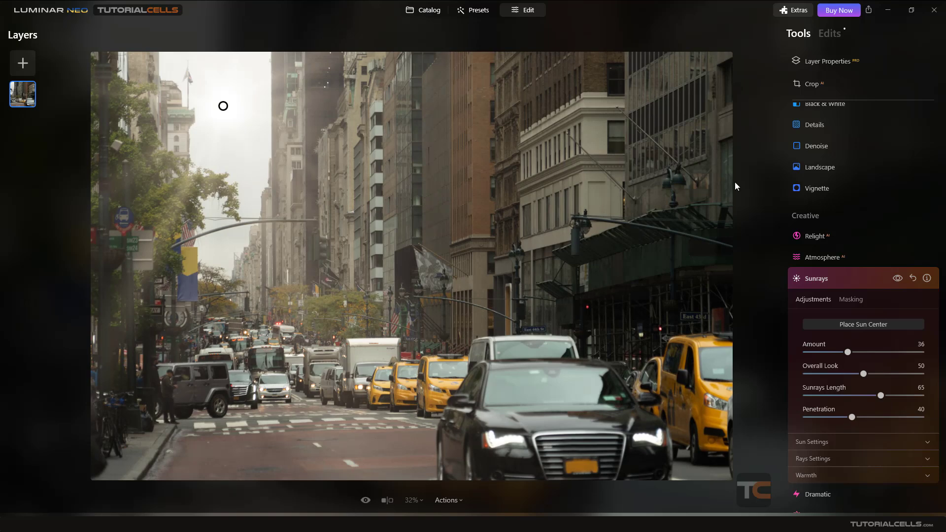
# - Examine the adjustments offered by the Denoise and Relight tools
pyautogui.click(805, 146)
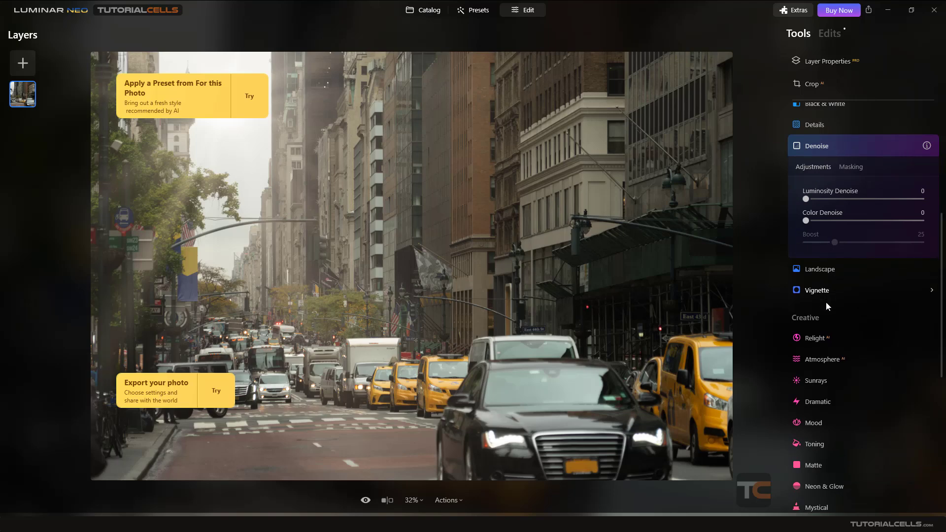
pyautogui.click(818, 343)
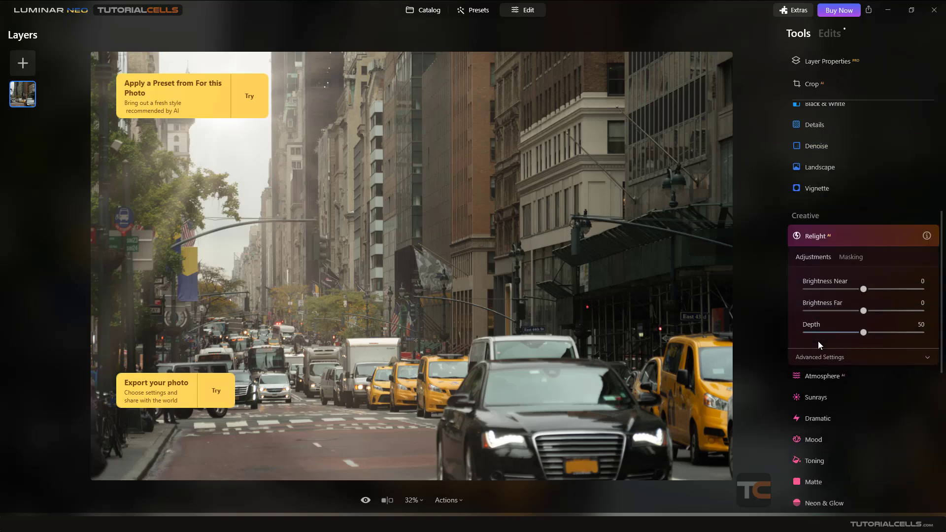
pyautogui.moveTo(863, 333); pyautogui.dragTo(820, 334)
pyautogui.moveTo(863, 289); pyautogui.dragTo(884, 290)
# - Enhance the photo with Accent 99 and Sky Enhancer 61, and compare its before and after versions
pyautogui.scroll(6, 862, 197)
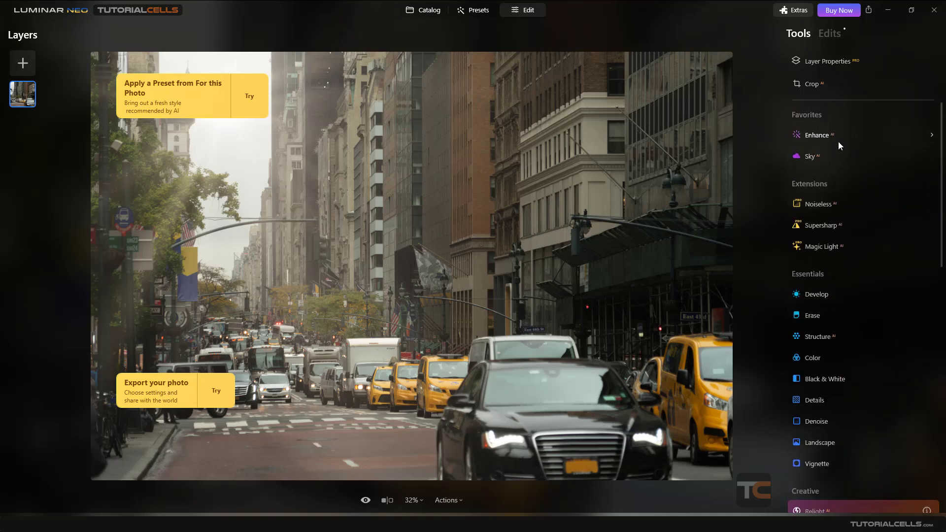
pyautogui.click(838, 139)
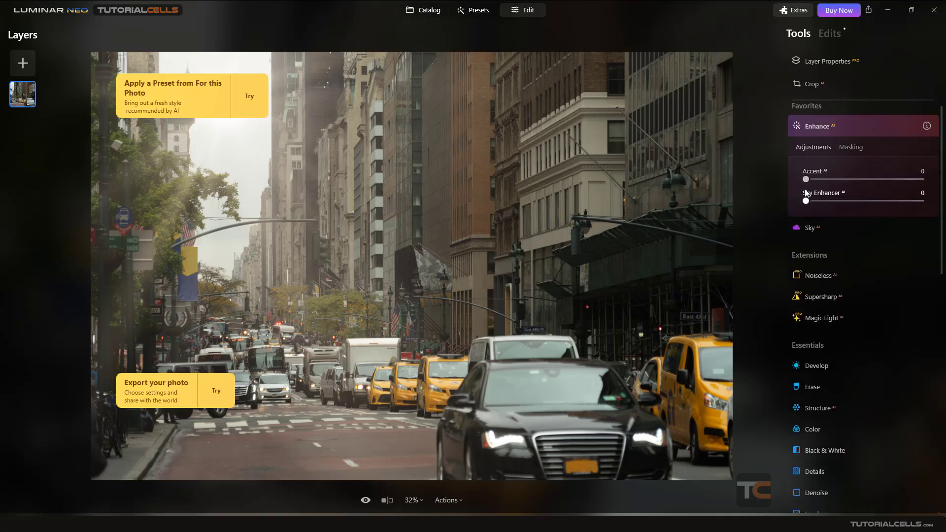
pyautogui.click(874, 180)
pyautogui.moveTo(806, 201); pyautogui.dragTo(921, 180)
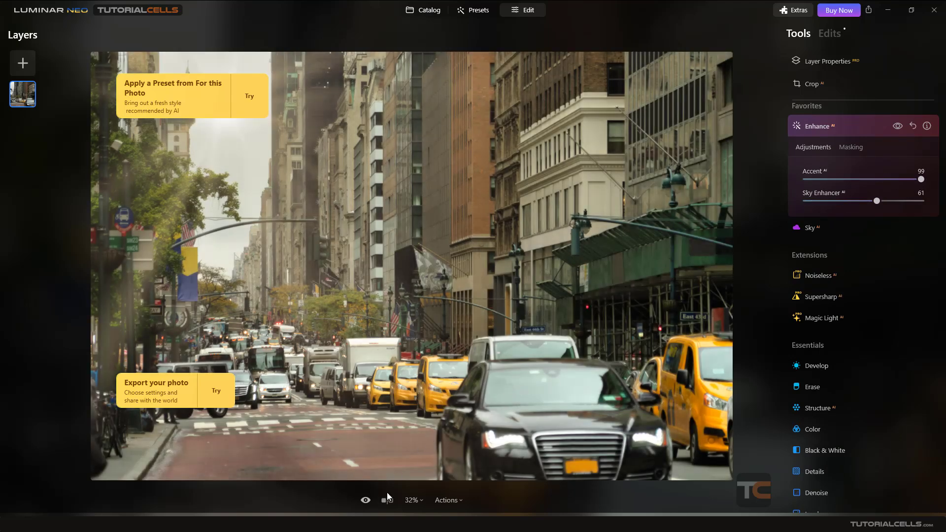
pyautogui.click(388, 500)
pyautogui.moveTo(413, 266); pyautogui.dragTo(2, 208)
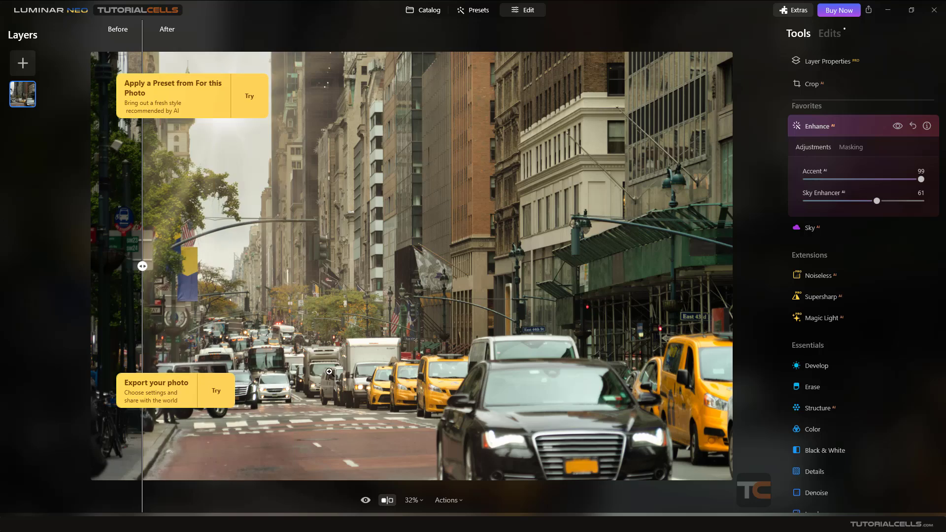
# - Compare the edited street photo with its original, collapse the Enhance adjustments, and turn off the split before/after view
pyautogui.click(364, 501)
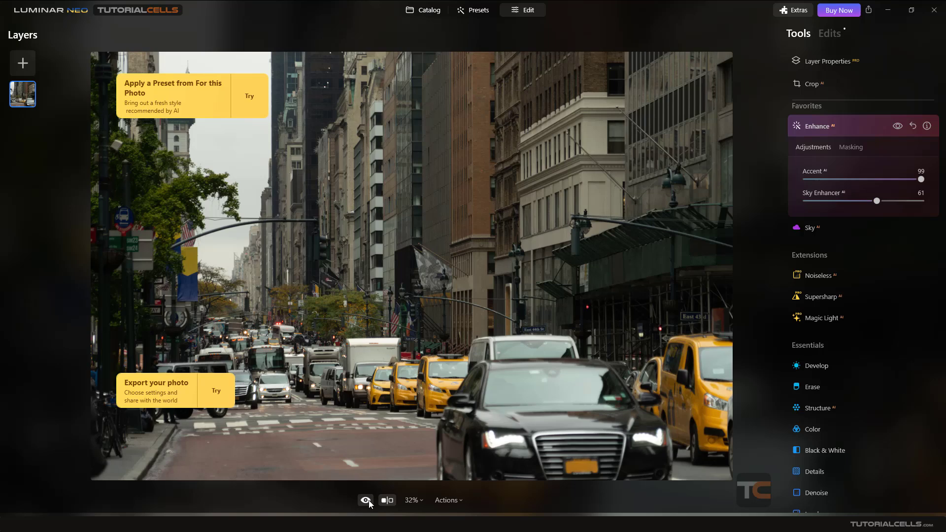
pyautogui.click(368, 502)
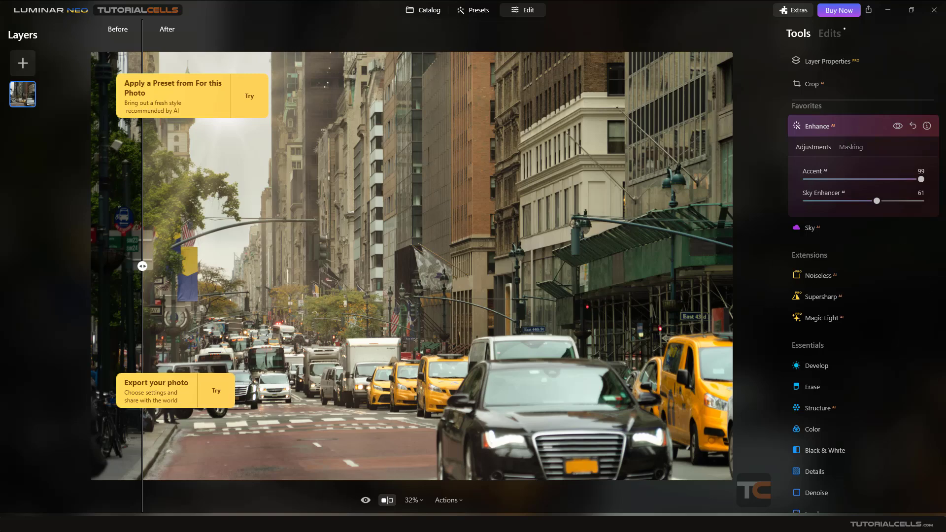
pyautogui.click(364, 501)
pyautogui.click(365, 501)
pyautogui.click(365, 501)
pyautogui.click(365, 500)
pyautogui.click(365, 500)
pyautogui.click(365, 500)
pyautogui.click(810, 129)
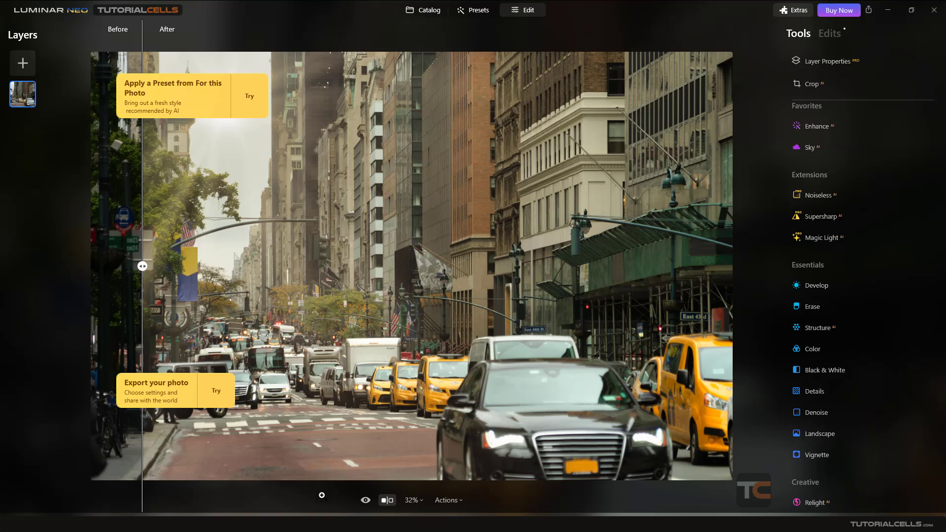
pyautogui.click(385, 500)
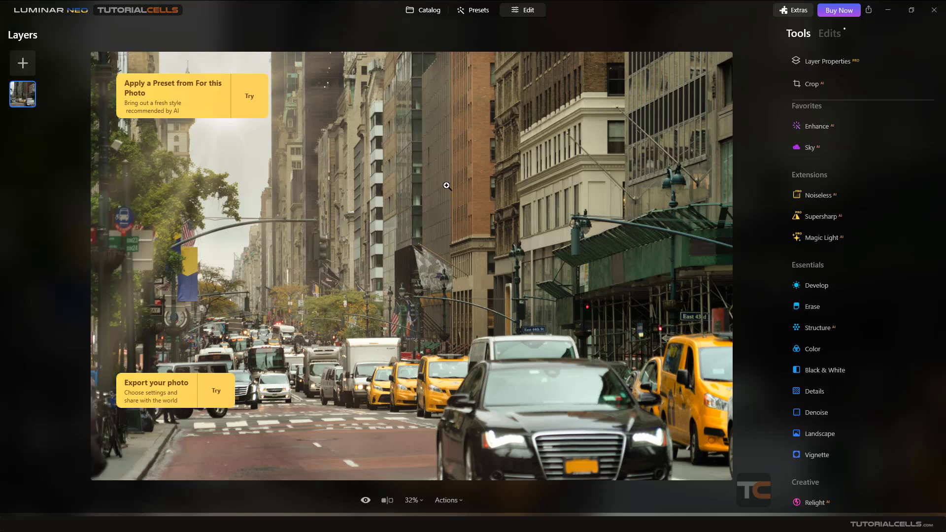
# - Add the orange heart-bokeh overlay as a new layer at 70 opacity and view the blend modes, keeping Screen
pyautogui.click(25, 63)
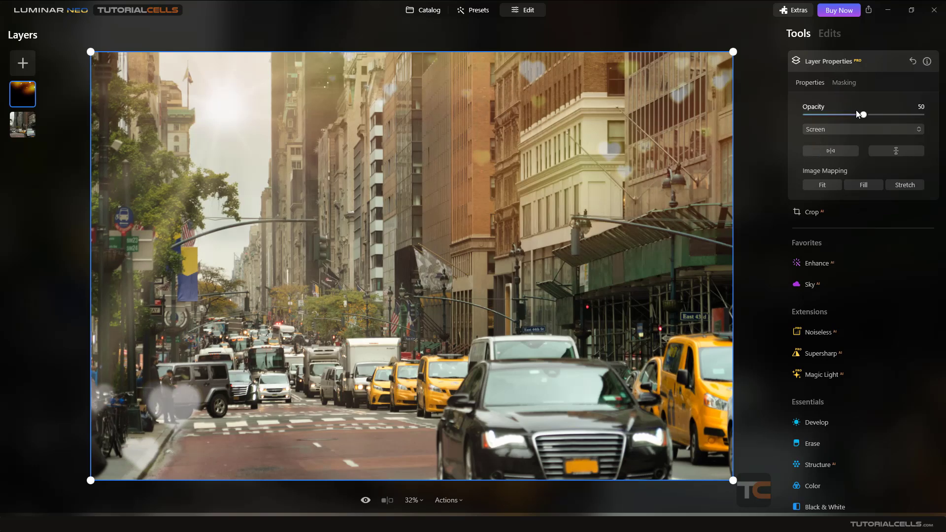
pyautogui.moveTo(864, 115)
pyautogui.mouseDown()
pyautogui.moveTo(821, 119)
pyautogui.moveTo(898, 125)
pyautogui.moveTo(875, 128)
pyautogui.mouseUp()
pyautogui.click(876, 130)
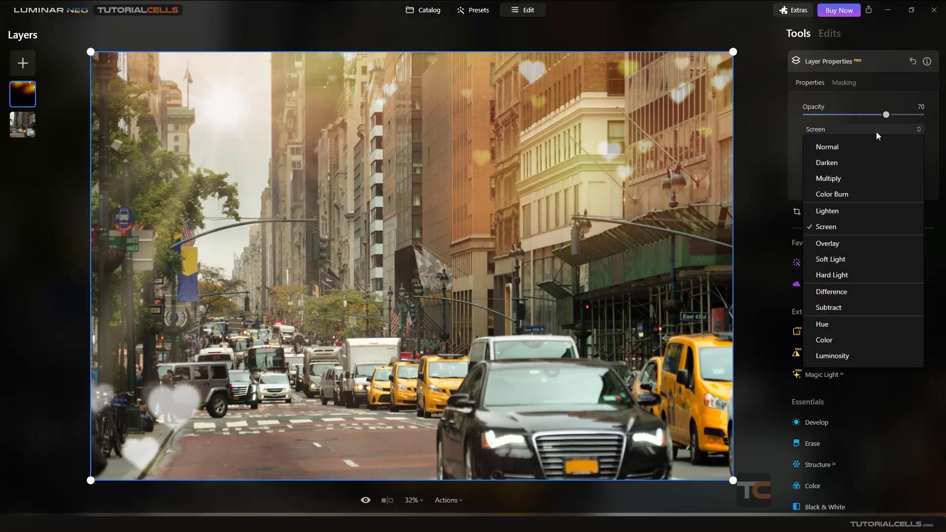
pyautogui.click(876, 132)
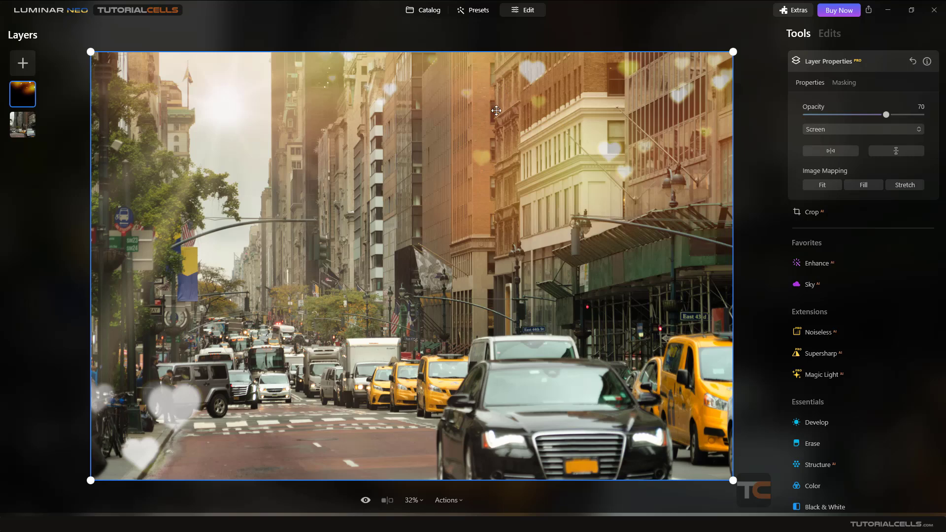
# - Add the blue light-streak overlay as another layer and try the Multiply and Subtract blend modes on it
pyautogui.moveTo(28, 101)
pyautogui.mouseDown()
pyautogui.moveTo(27, 132)
pyautogui.moveTo(28, 97)
pyautogui.mouseUp()
pyautogui.click(28, 66)
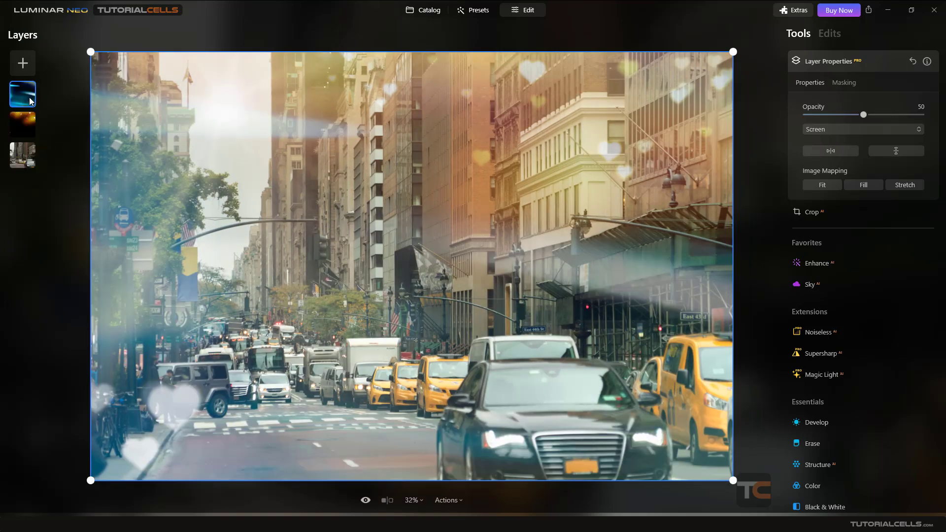
pyautogui.click(853, 130)
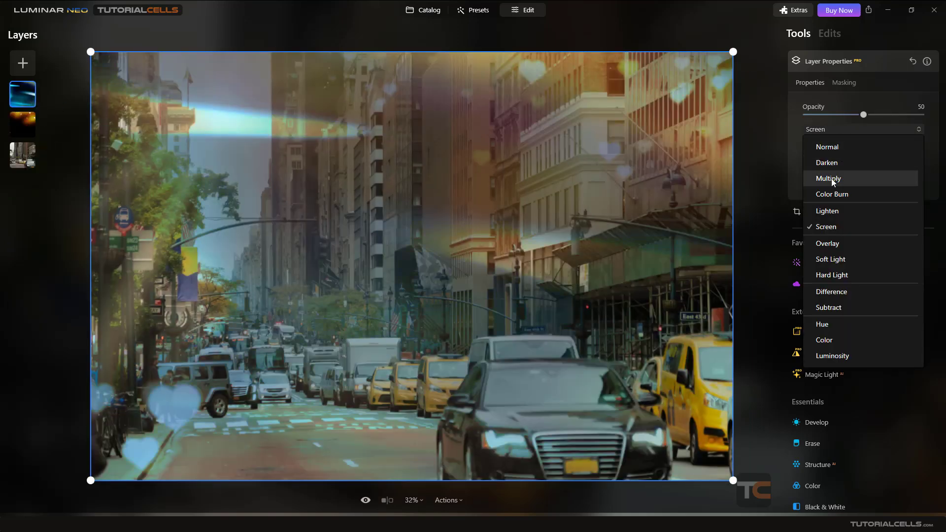
pyautogui.click(832, 178)
pyautogui.click(831, 131)
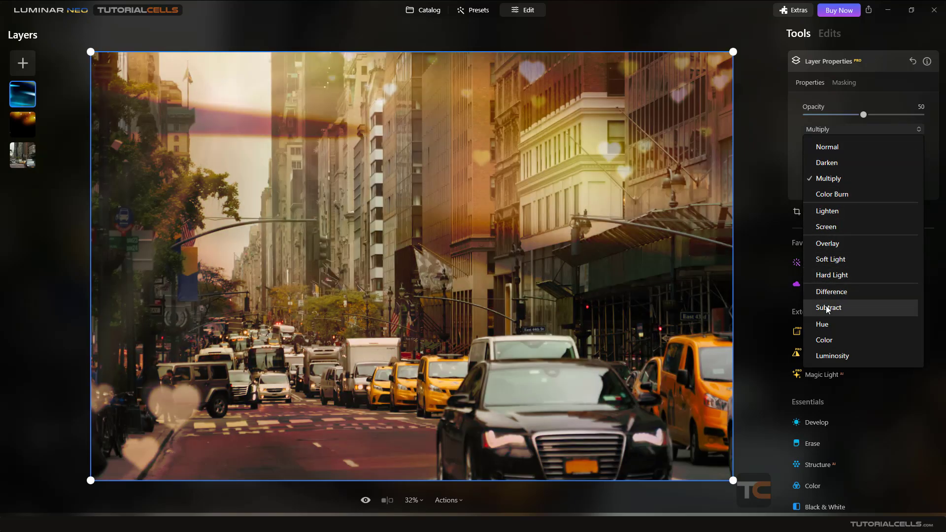
pyautogui.click(828, 308)
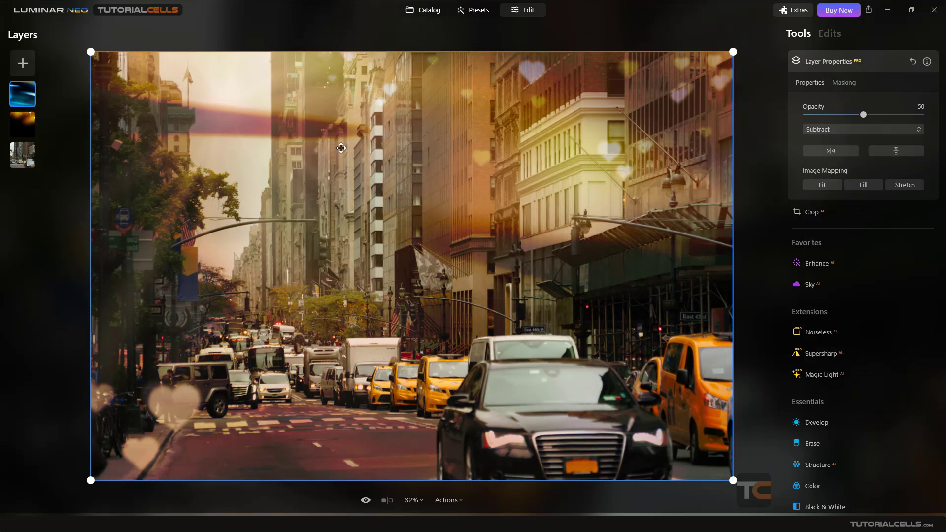
# - Remove the blue overlay layer and look at the masking options for the base street photo layer
pyautogui.rightClick(21, 94)
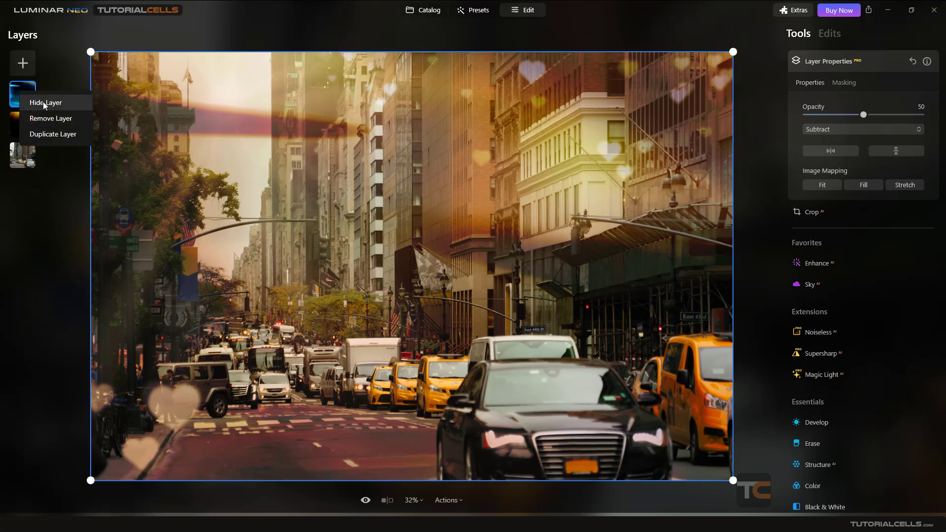
pyautogui.click(66, 120)
pyautogui.click(27, 126)
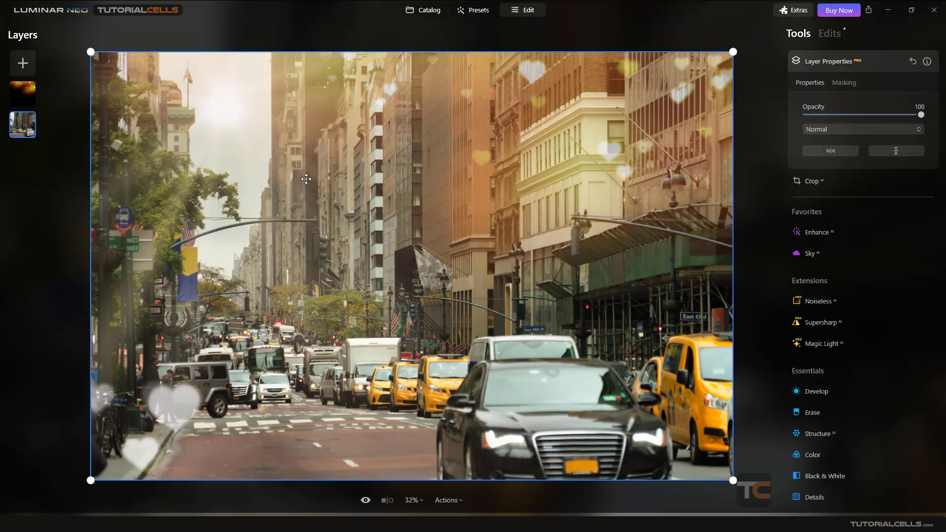
pyautogui.click(846, 83)
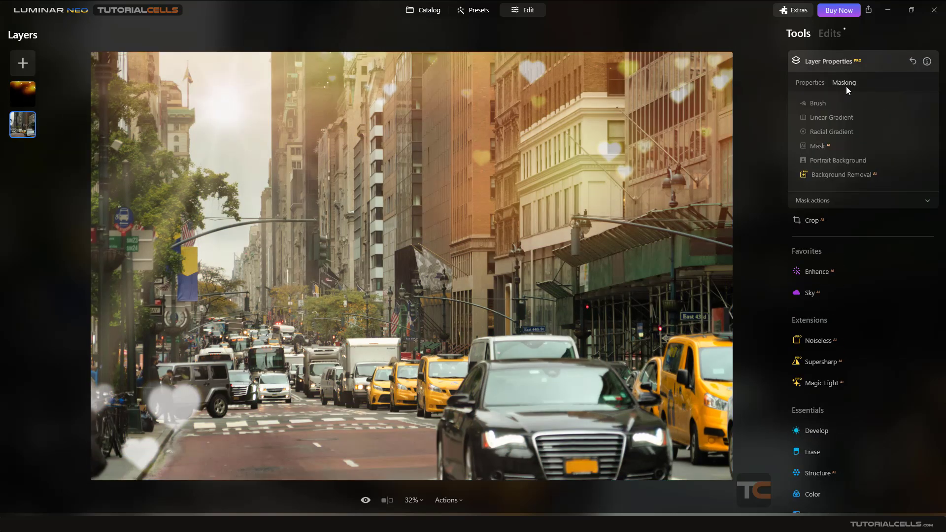
pyautogui.click(814, 83)
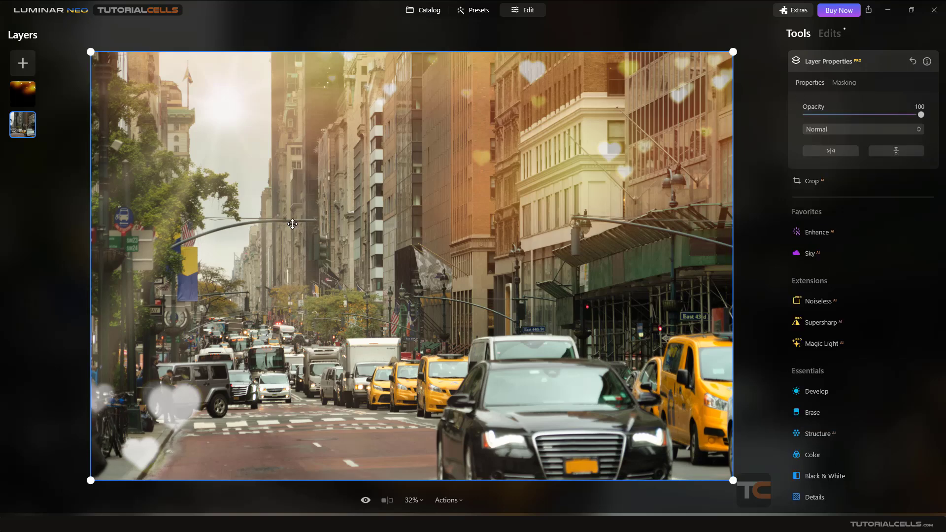
# - Remove the orange heart-bokeh overlay layer and collapse Layer Properties
pyautogui.click(20, 90)
pyautogui.rightClick(21, 92)
pyautogui.click(39, 119)
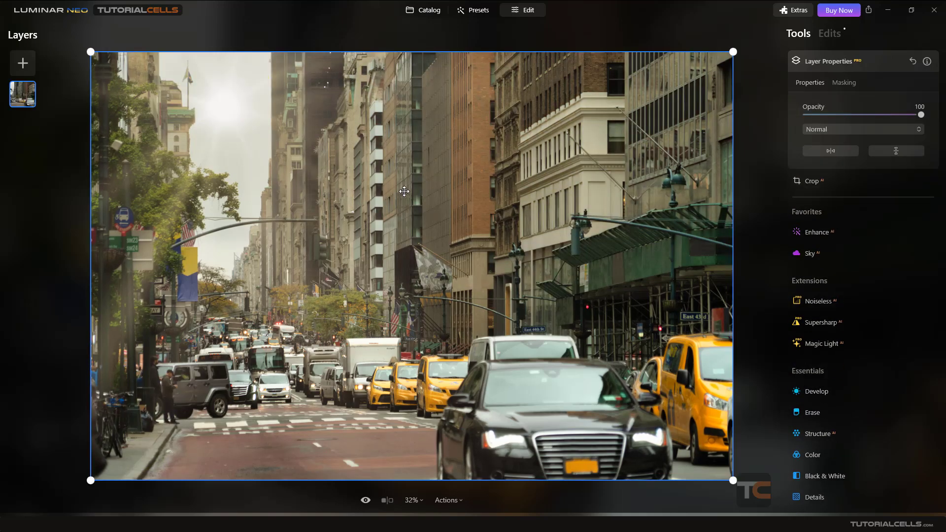
pyautogui.click(816, 64)
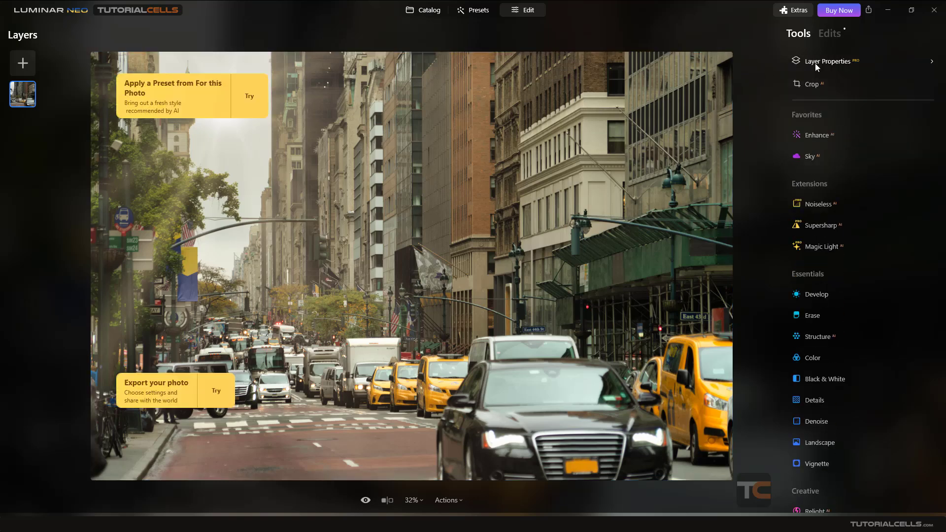
# - Review the photo's flag, rotate and other file options, inspect the Export settings, and close them without exporting
pyautogui.rightClick(513, 182)
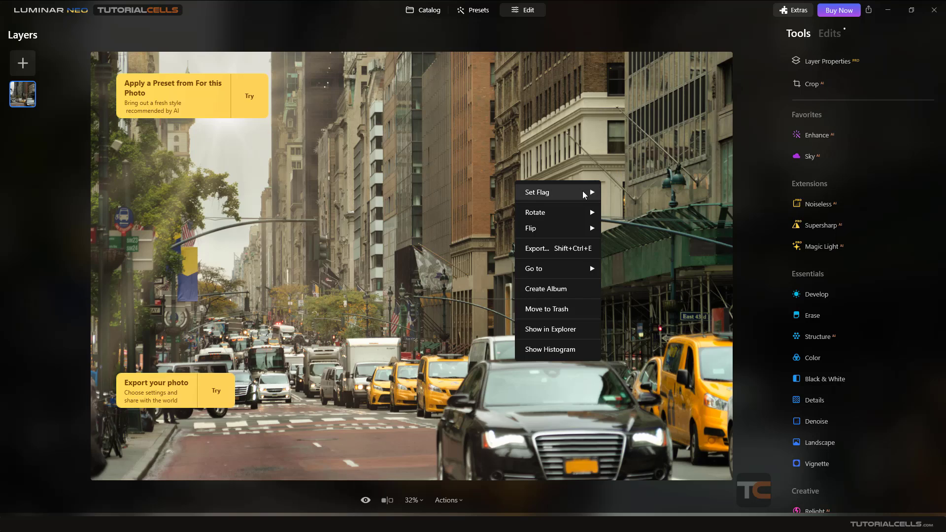
pyautogui.moveTo(584, 194)
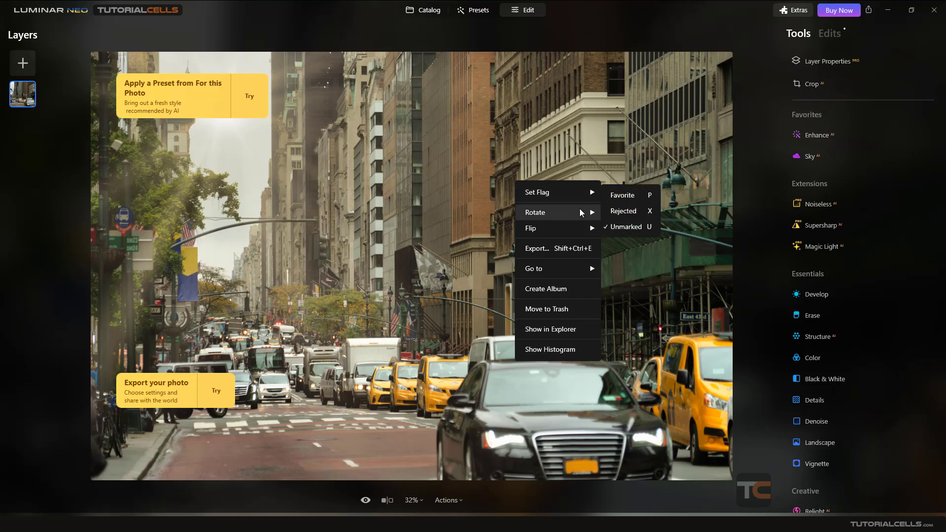
pyautogui.moveTo(581, 215)
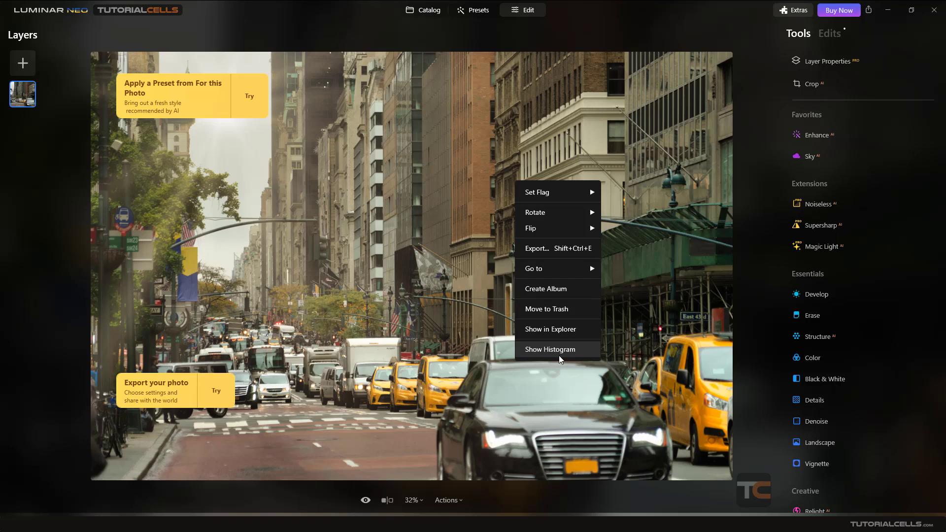
pyautogui.click(572, 255)
pyautogui.moveTo(442, 138); pyautogui.dragTo(457, 125)
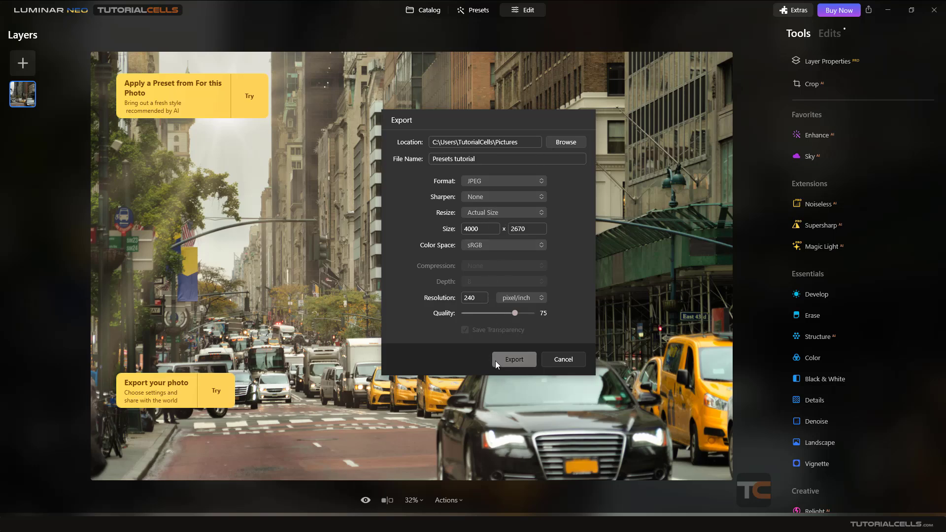
pyautogui.click(552, 365)
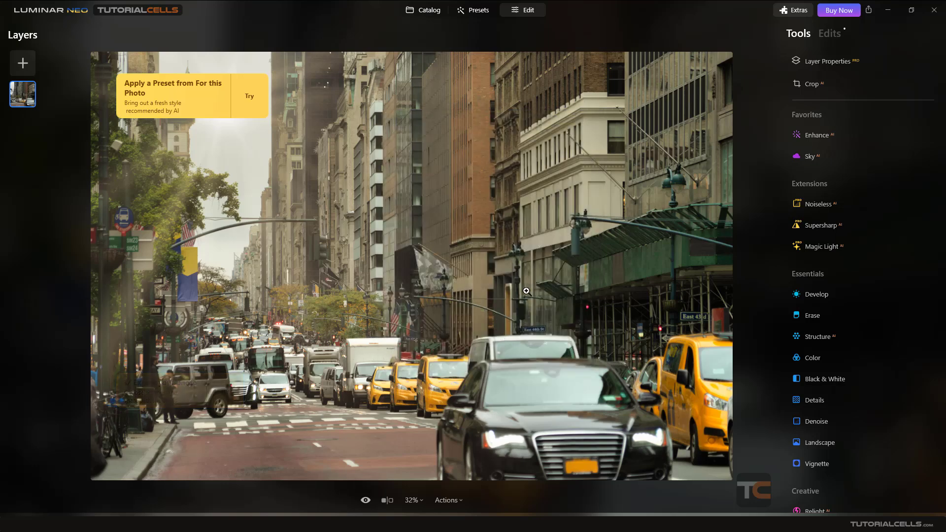
# - Look through the remaining editing tools and revert the street photo to its original
pyautogui.scroll(-1, 844, 192)
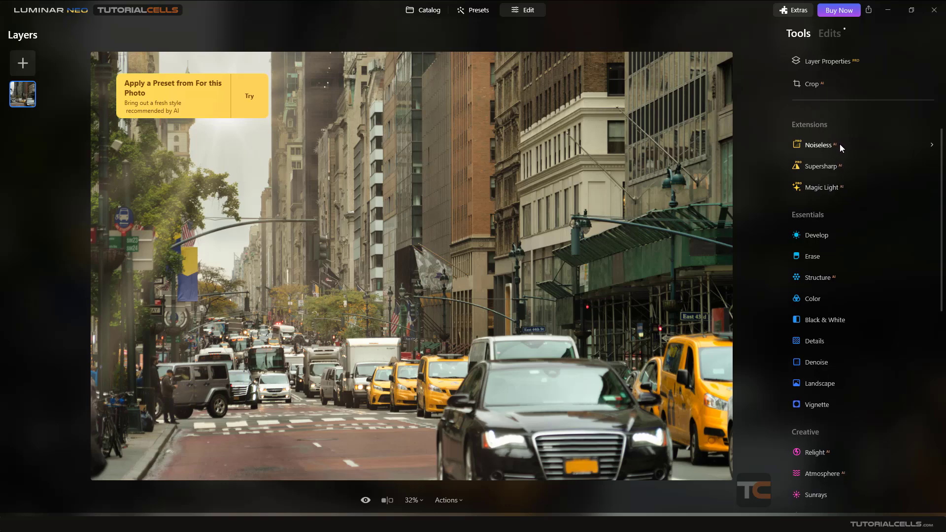
pyautogui.scroll(-2, 831, 242)
pyautogui.scroll(-6, 832, 251)
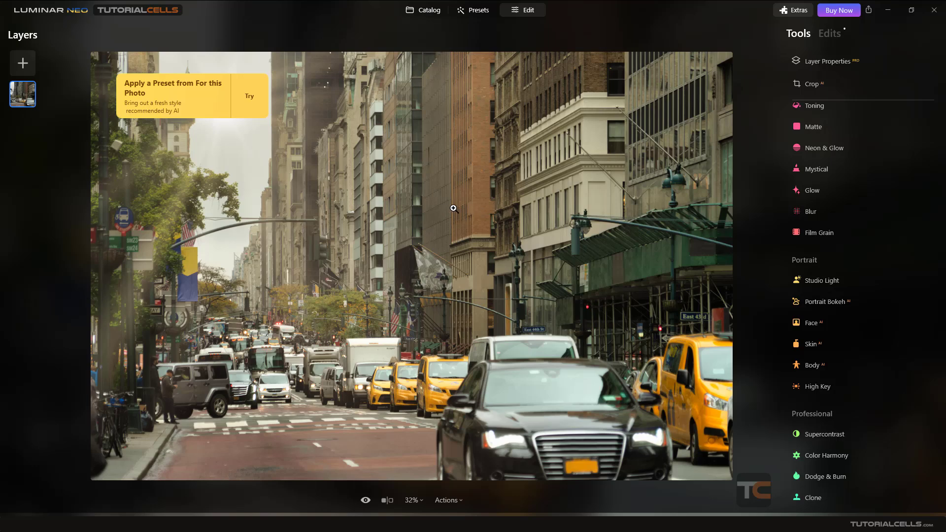
pyautogui.click(461, 498)
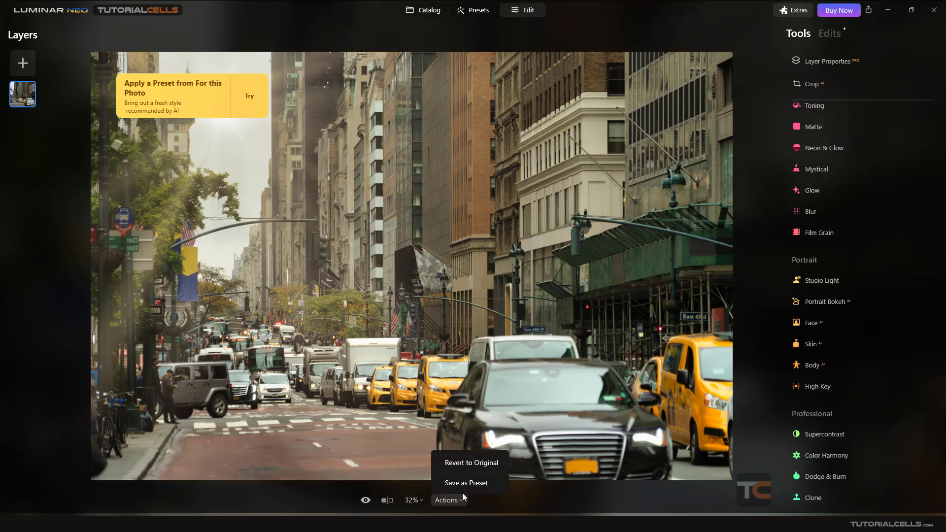
pyautogui.click(468, 463)
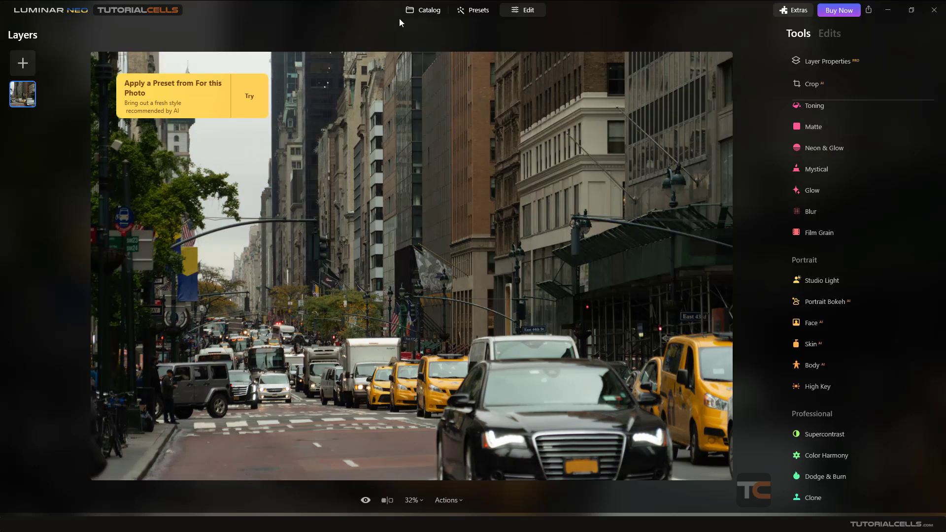
# - Return to the Catalog and show the options for adding a folder or an image, without adding anything
pyautogui.click(414, 11)
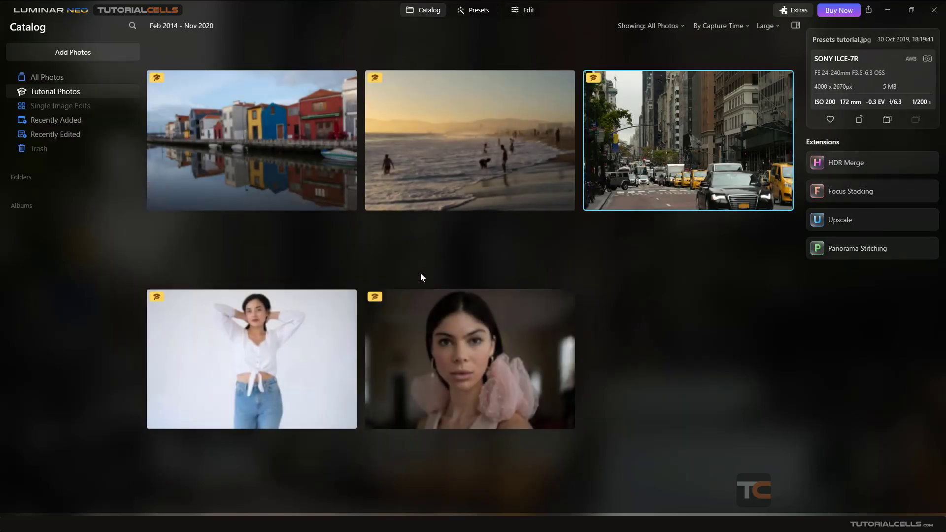
pyautogui.click(122, 51)
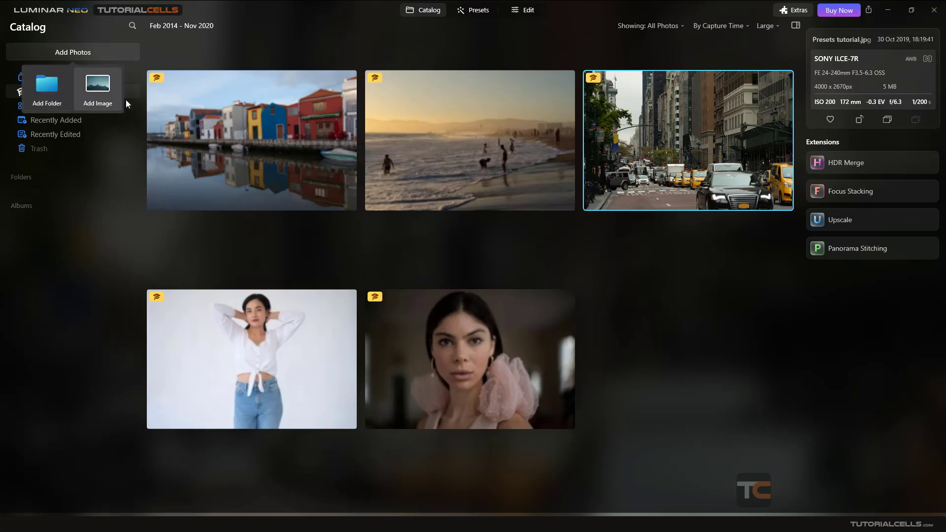
pyautogui.click(577, 268)
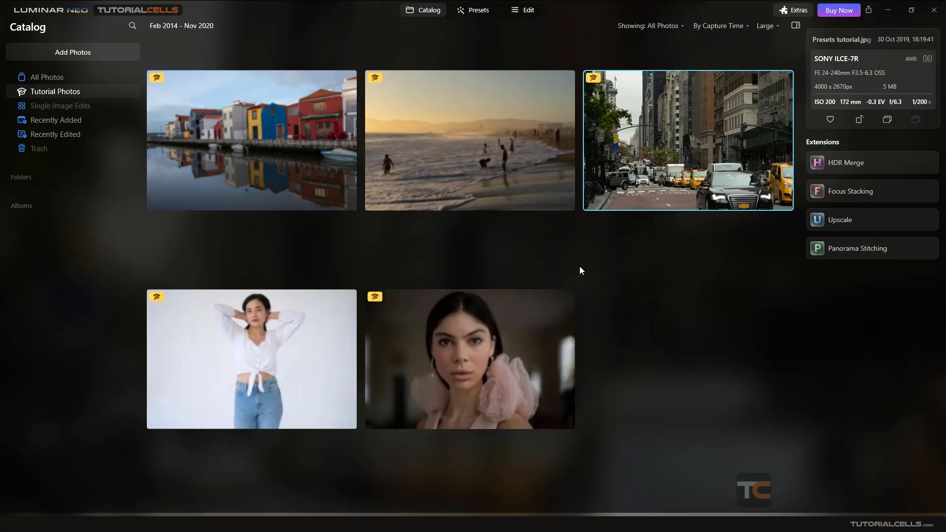